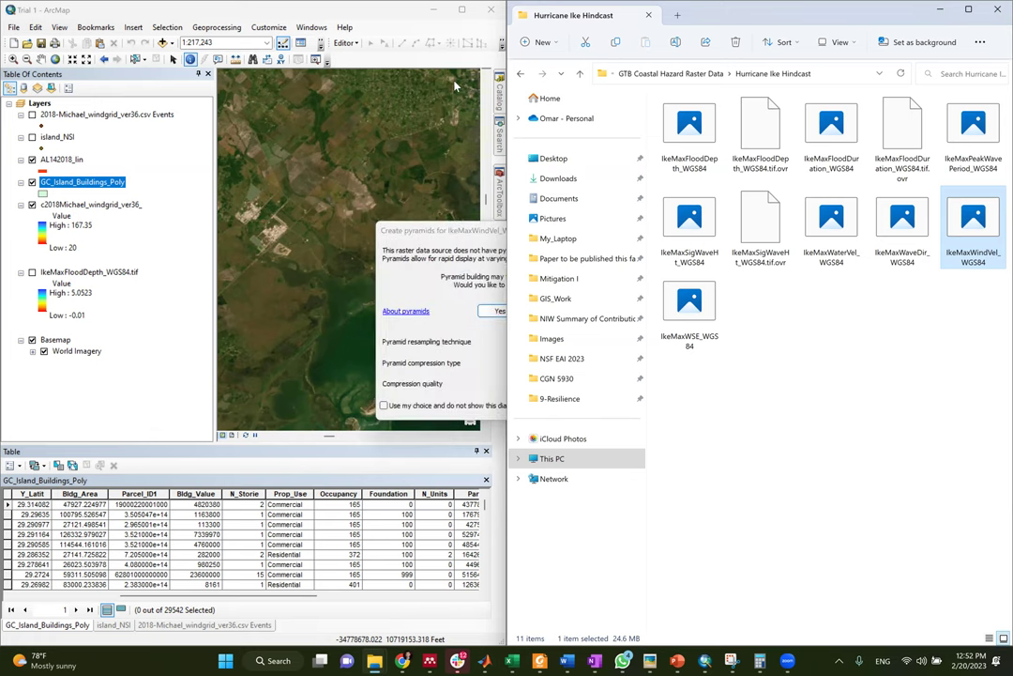
Build pyramids for the IkeMaxWindVel_WGS84 raster while adding it to the map, and maximize the map window.
{"action": "left_click", "coordinate": [500, 310]}
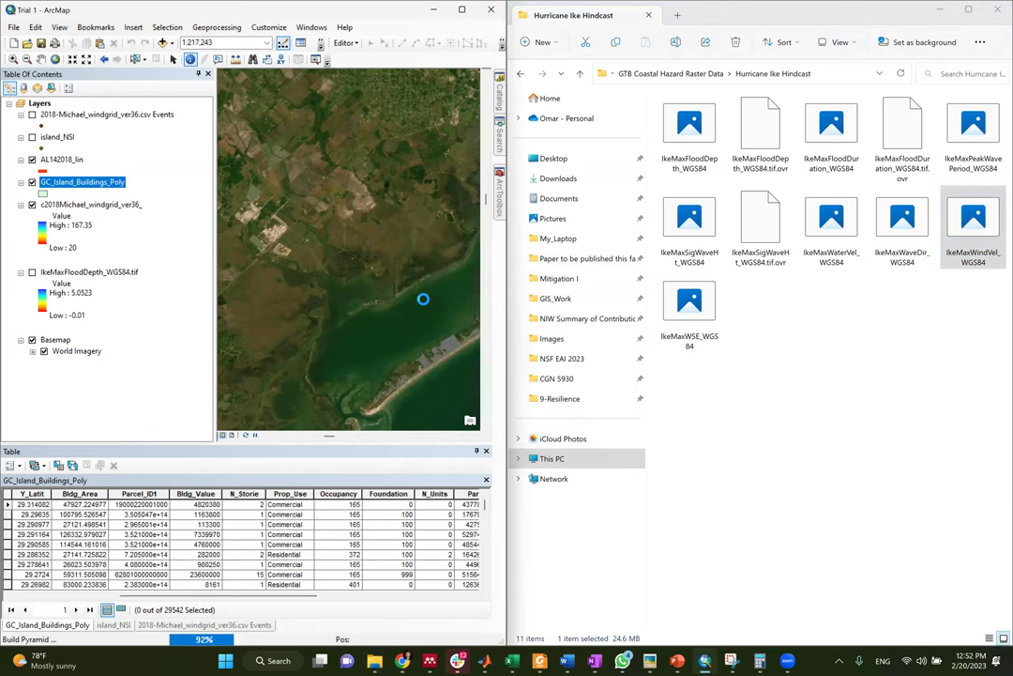
{"action": "double_click", "coordinate": [162, 11]}
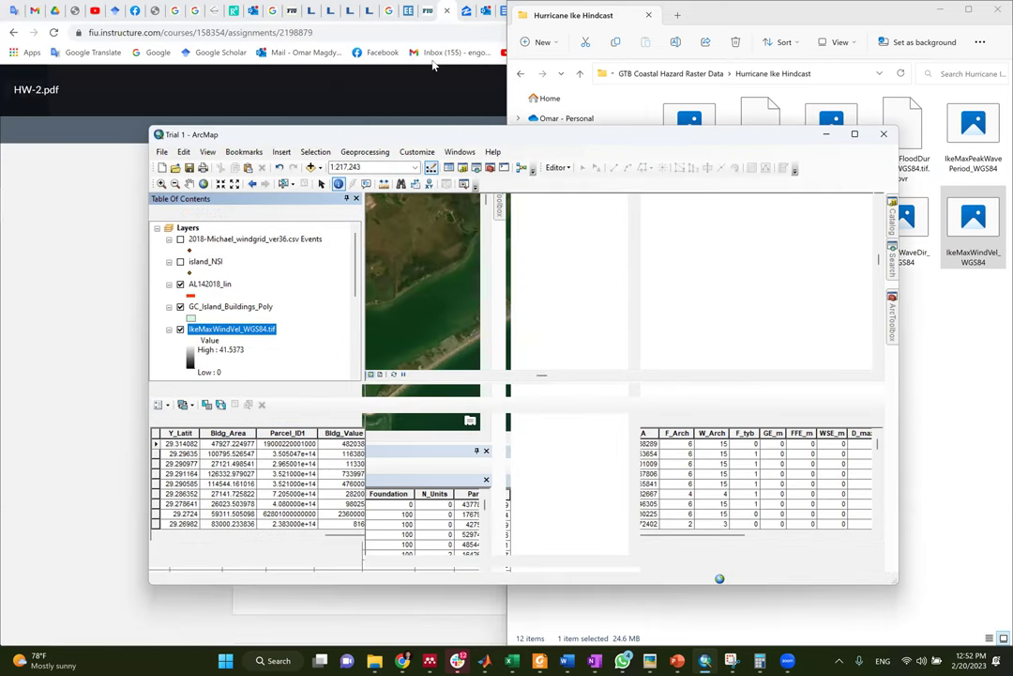
{"action": "left_click", "coordinate": [855, 135]}
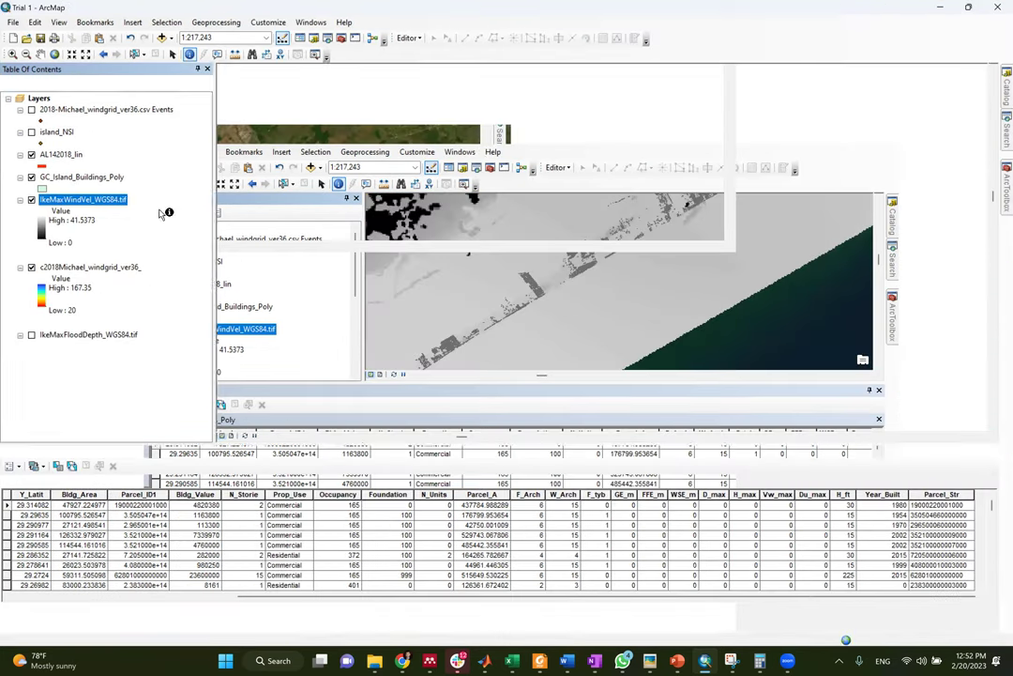
Apply the bright red-yellow-cyan-blue color ramp to the IkeMaxWindVel_WGS84.tif layer without inverting it.
{"action": "right_click", "coordinate": [76, 204]}
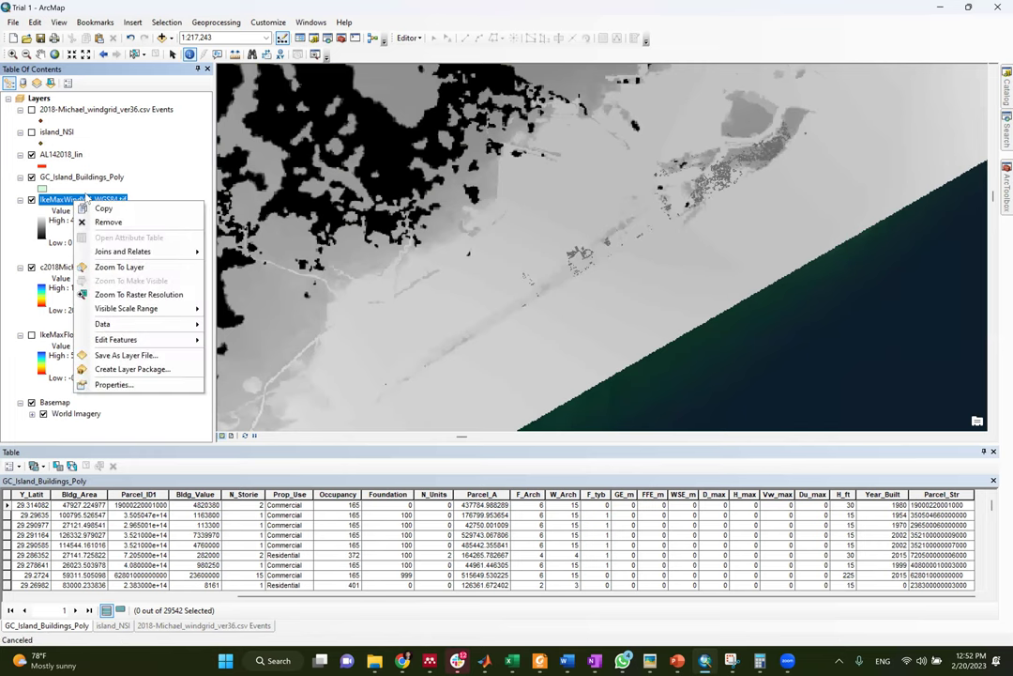
{"action": "left_click", "coordinate": [47, 224]}
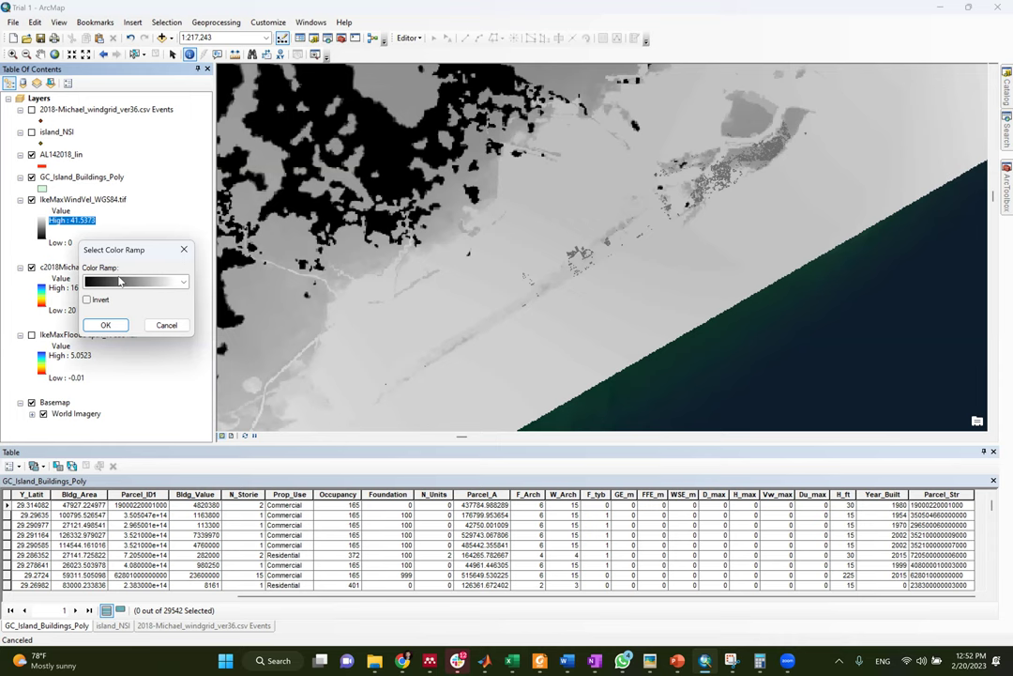
{"action": "left_click", "coordinate": [122, 282]}
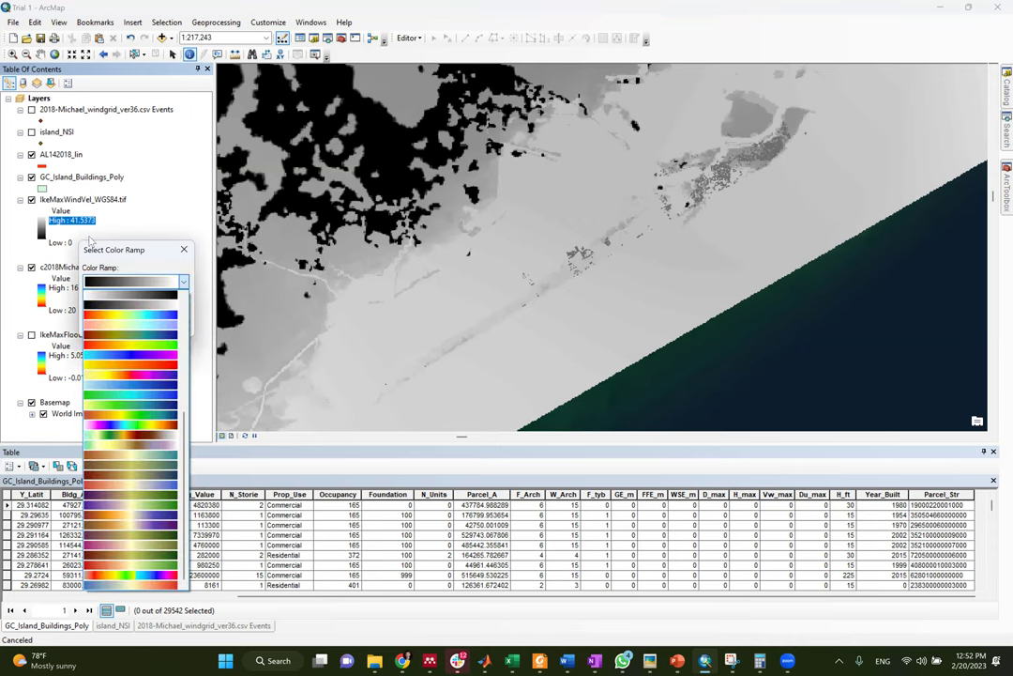
{"action": "left_click", "coordinate": [120, 309]}
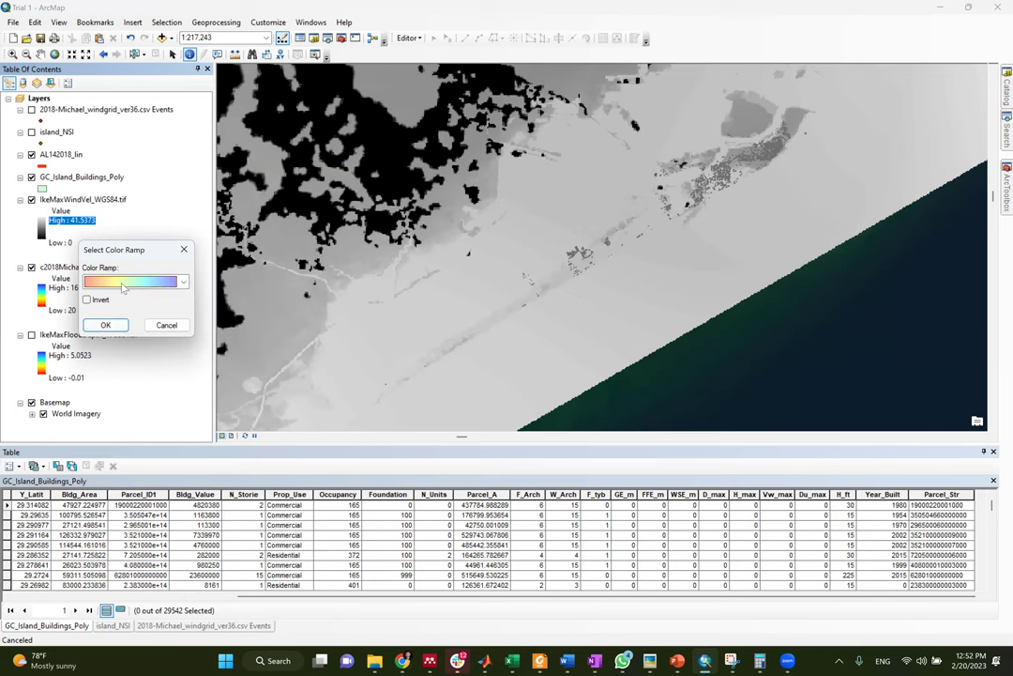
{"action": "left_click", "coordinate": [108, 281]}
{"action": "left_click", "coordinate": [103, 263]}
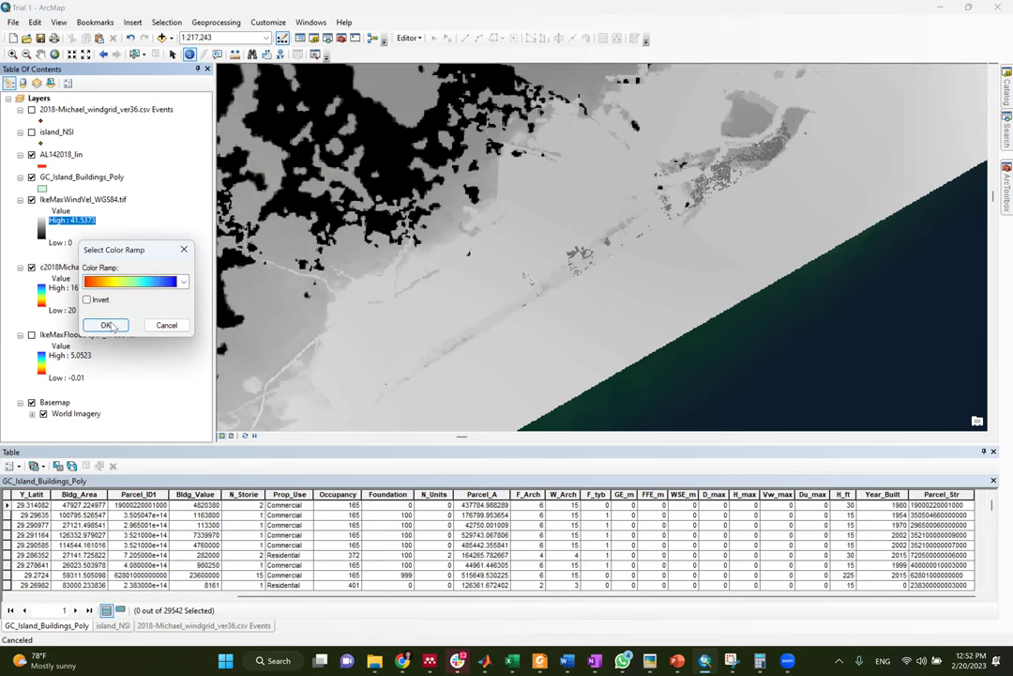
{"action": "left_click", "coordinate": [106, 324]}
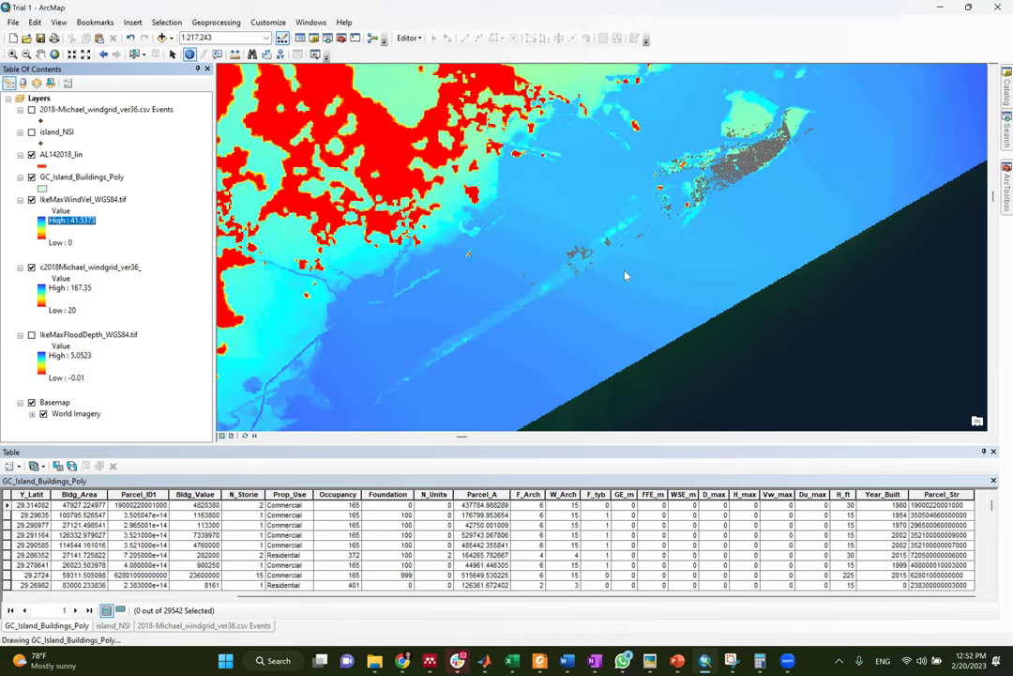
Identify the IkeMaxWindVel_WGS84.tif pixel values at two locations, one near the island's southwest part and one north of its northeast part.
{"action": "left_click", "coordinate": [189, 55]}
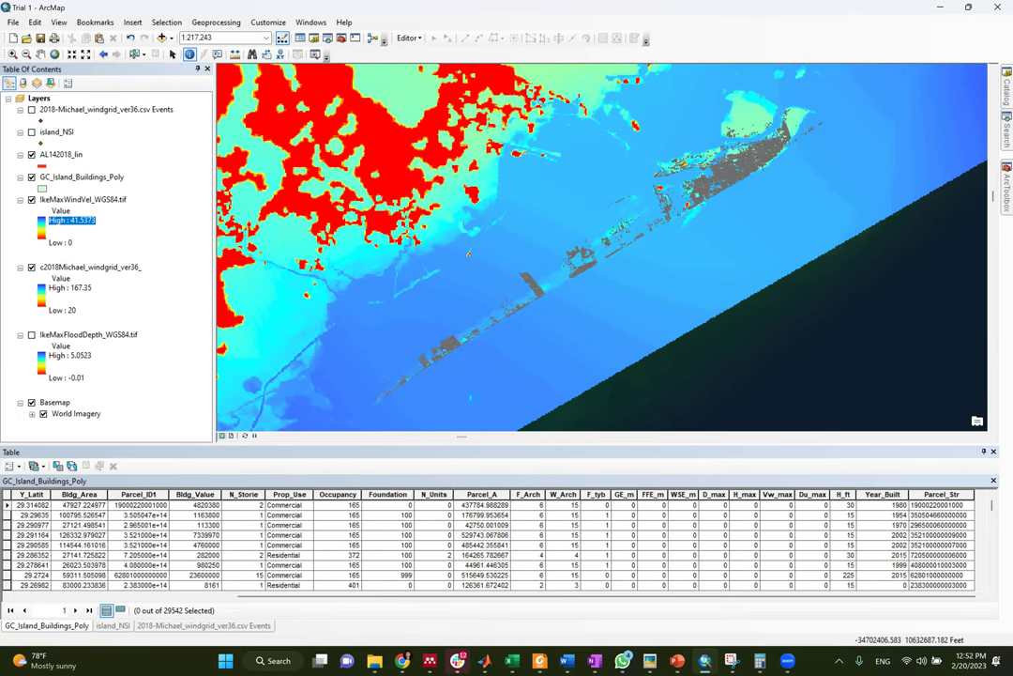
{"action": "left_click", "coordinate": [406, 328]}
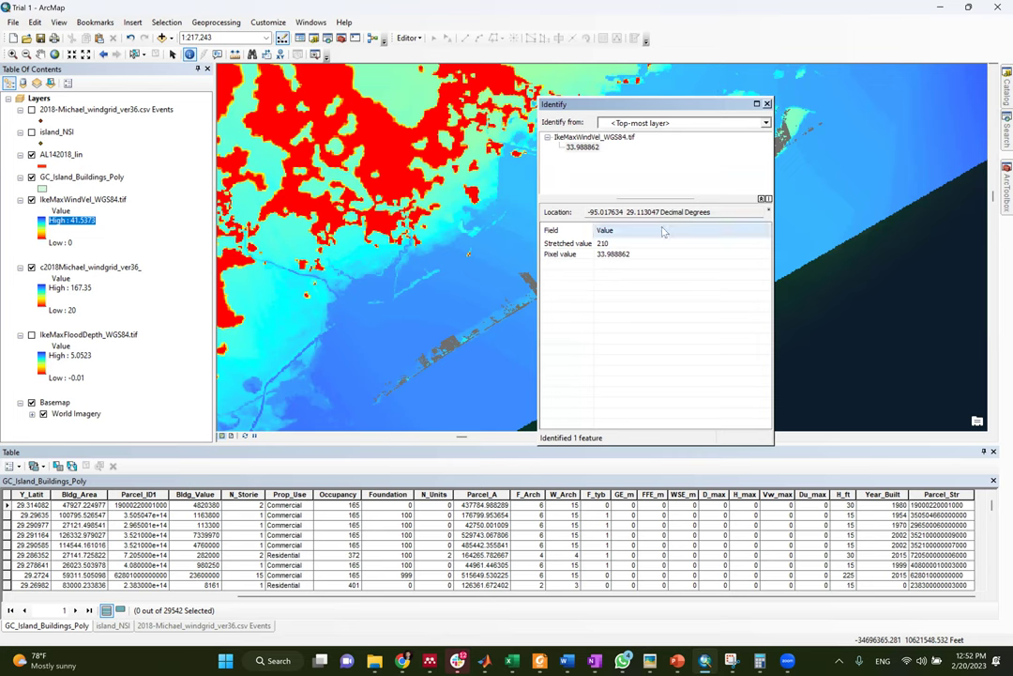
{"action": "left_click", "coordinate": [768, 103]}
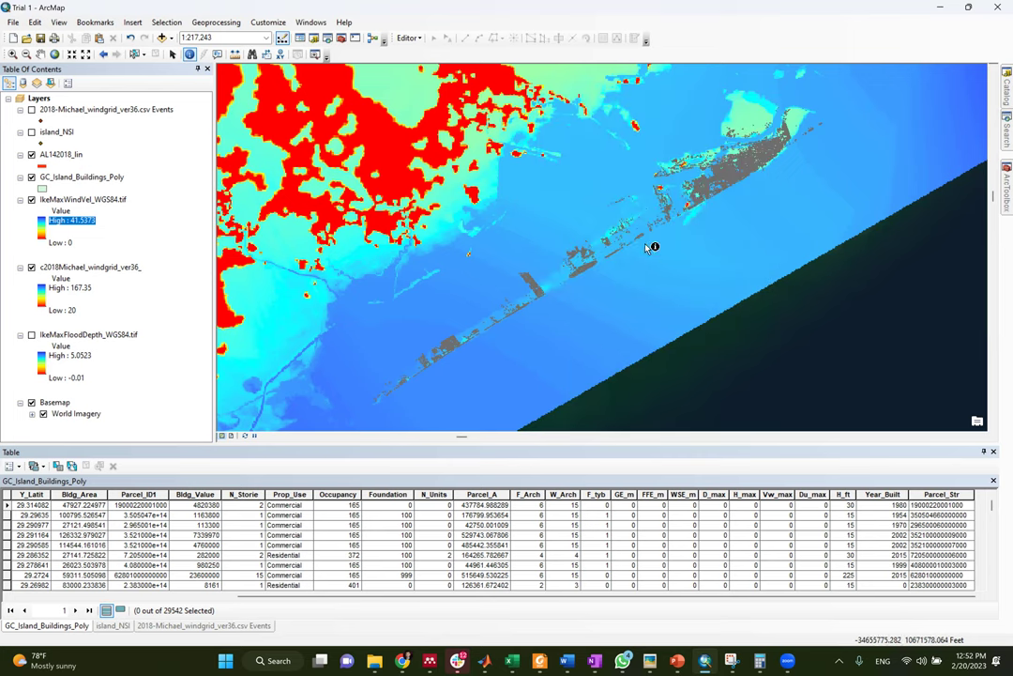
{"action": "scroll", "coordinate": [802, 124], "scroll_direction": "down", "scroll_amount": 2}
{"action": "scroll", "coordinate": [800, 126], "scroll_direction": "up", "scroll_amount": 2}
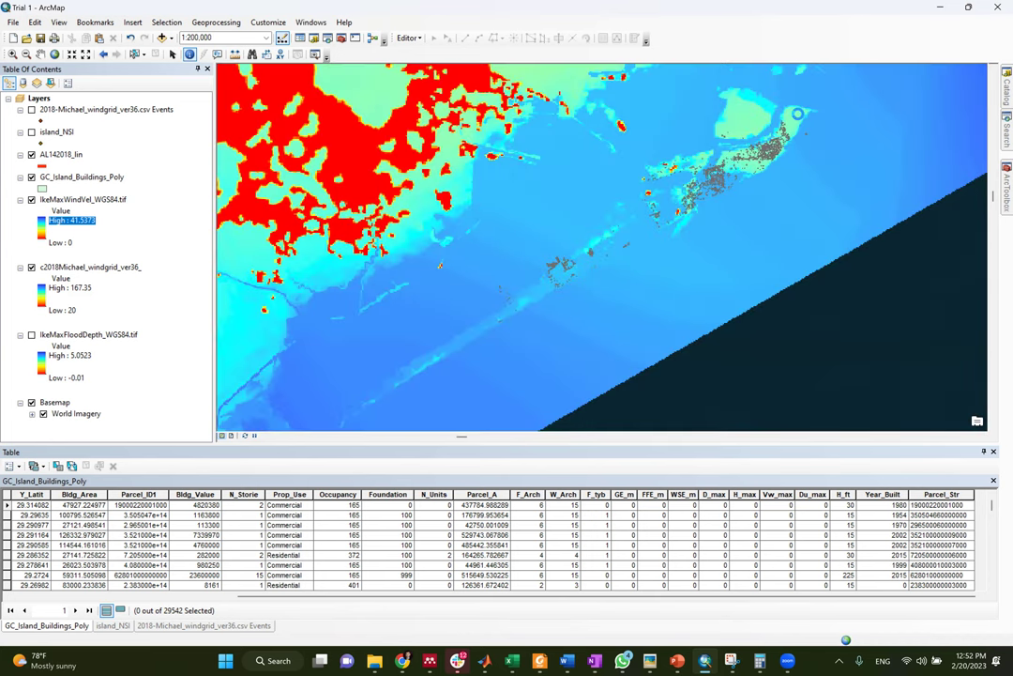
{"action": "left_click", "coordinate": [648, 127]}
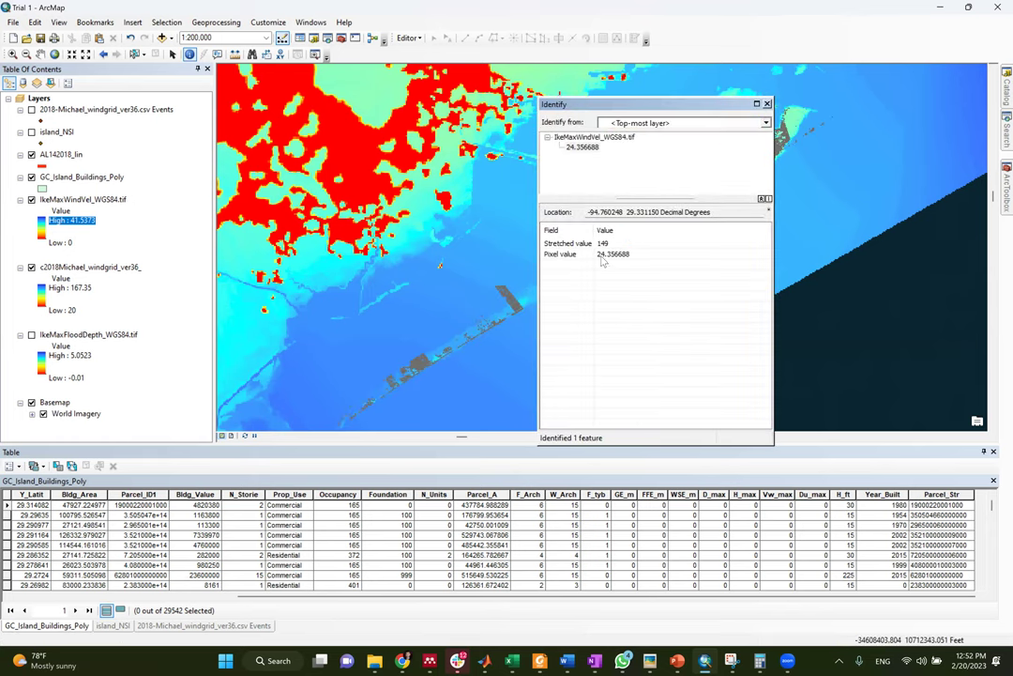
{"action": "left_click", "coordinate": [766, 104]}
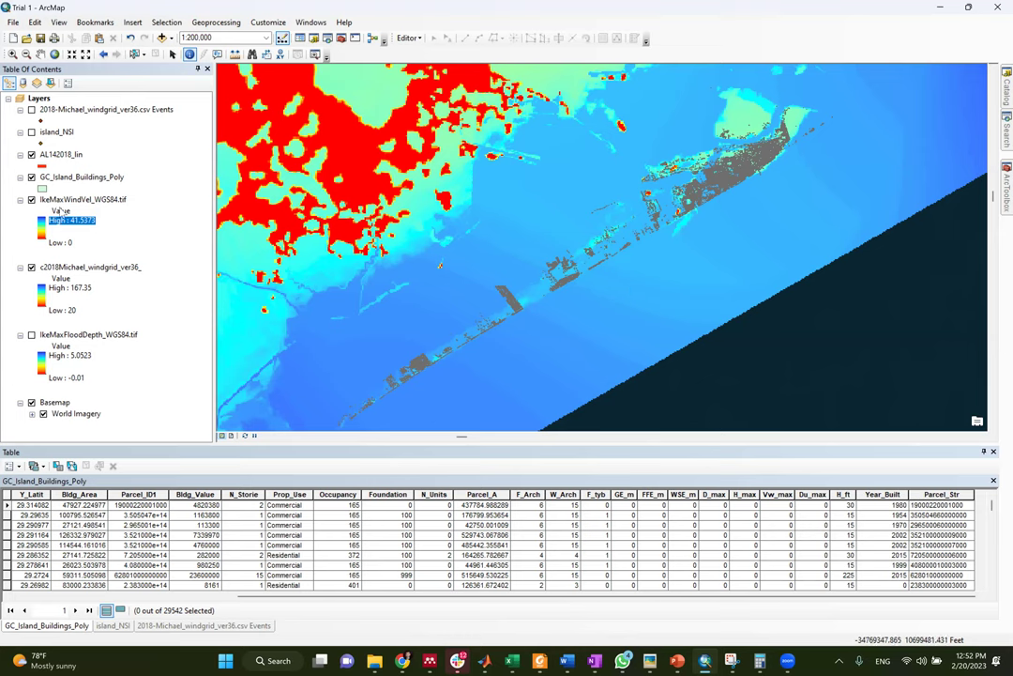
Run the Feature To Point tool on GC_Island_Buildings_Poly with the default output feature class.
{"action": "left_click", "coordinate": [56, 179]}
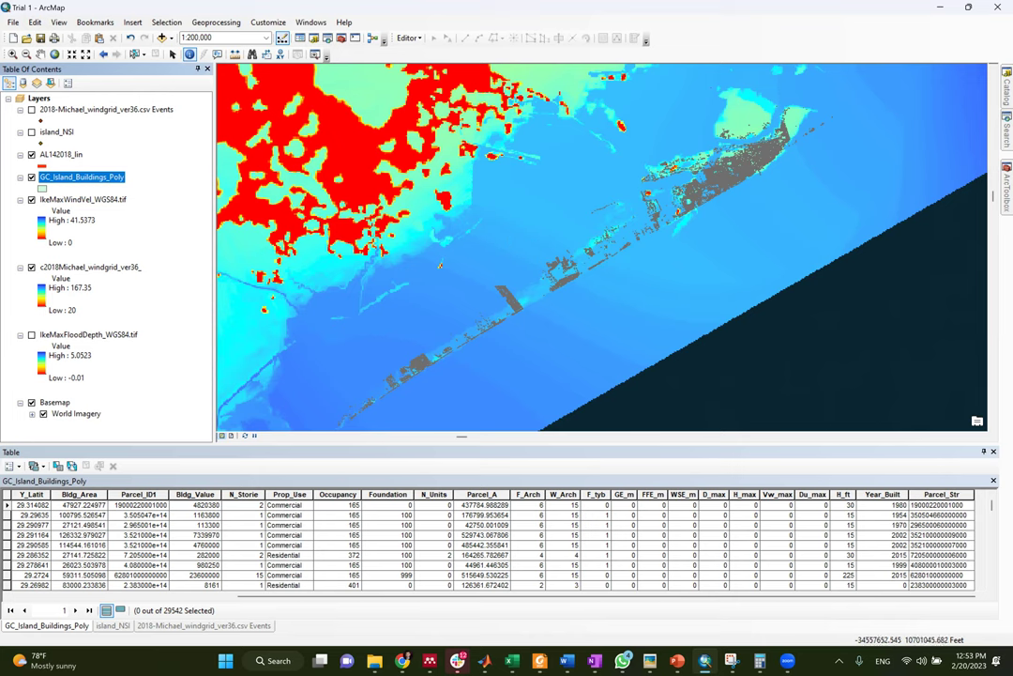
{"action": "left_click", "coordinate": [1007, 131]}
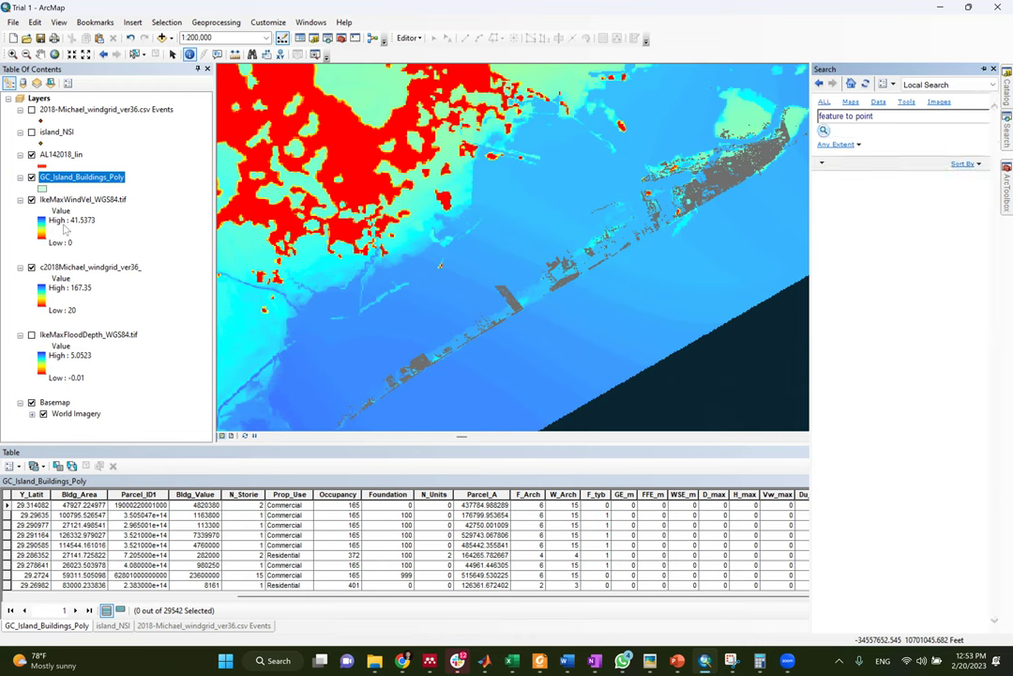
{"action": "left_click", "coordinate": [881, 171]}
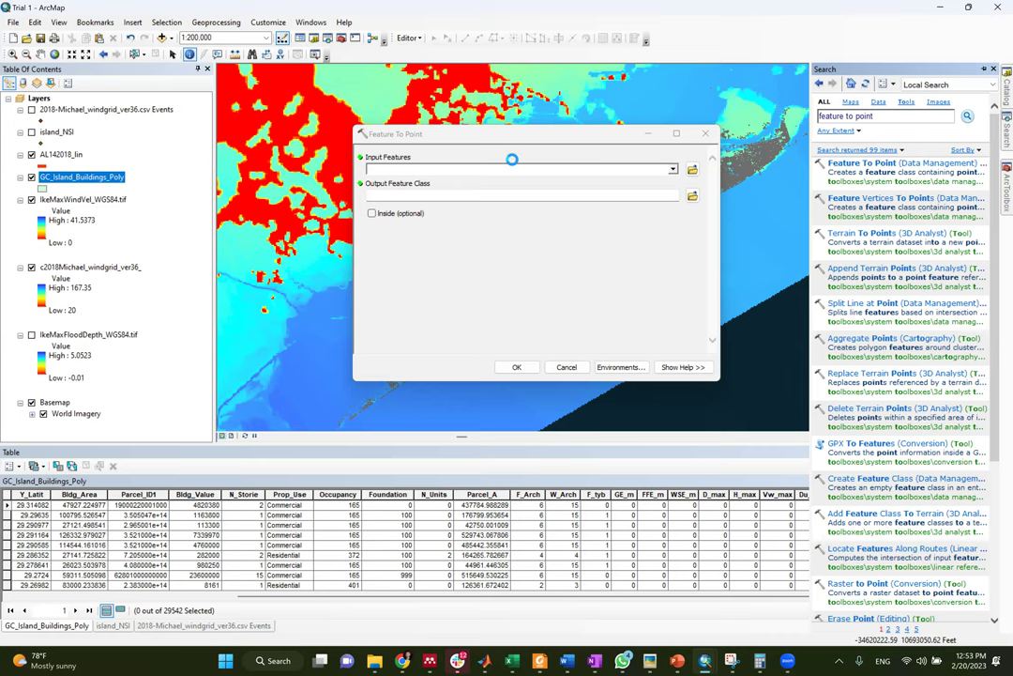
{"action": "mouse_move", "coordinate": [402, 661]}
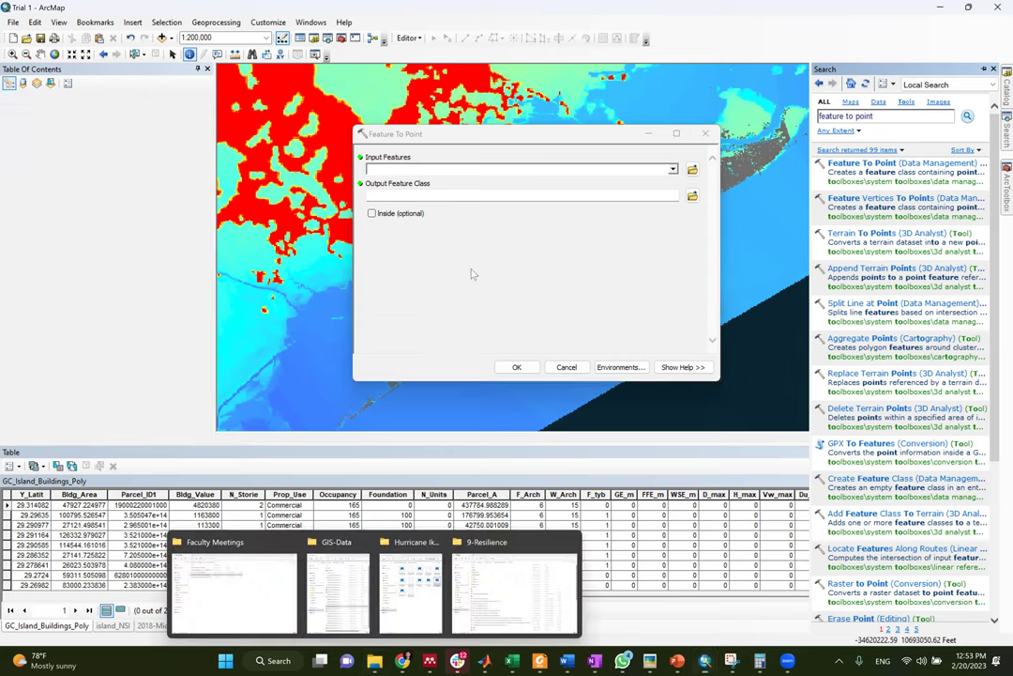
{"action": "left_click_drag", "start_coordinate": [82, 176], "coordinate": [521, 169]}
{"action": "left_click", "coordinate": [516, 367]}
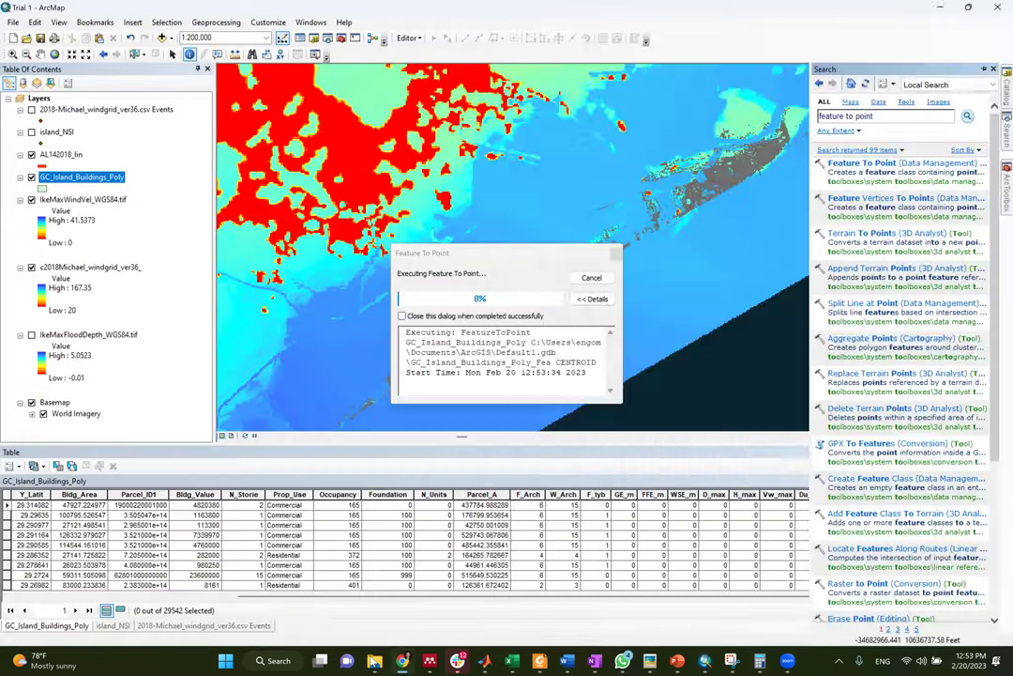
Look up the GC_Island_Buildings_Points files in Lecture 9's Shapefiles folder in File Explorer, return to ArcMap and close the Feature To Point progress window.
{"action": "left_click", "coordinate": [374, 661]}
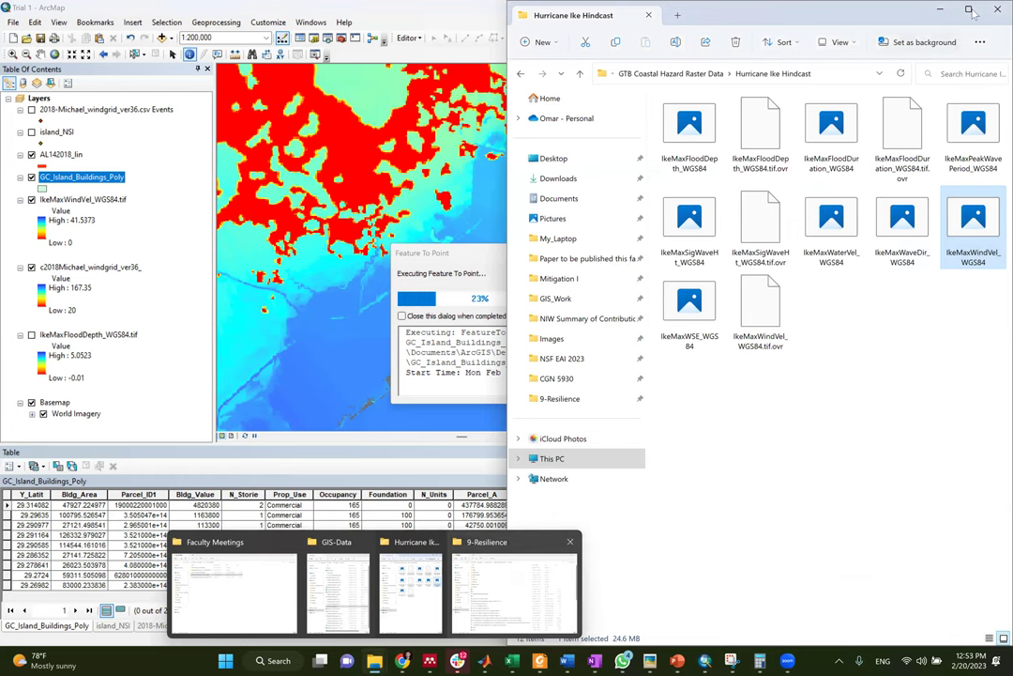
{"action": "key", "text": "super+Left"}
{"action": "key", "text": "super+Up"}
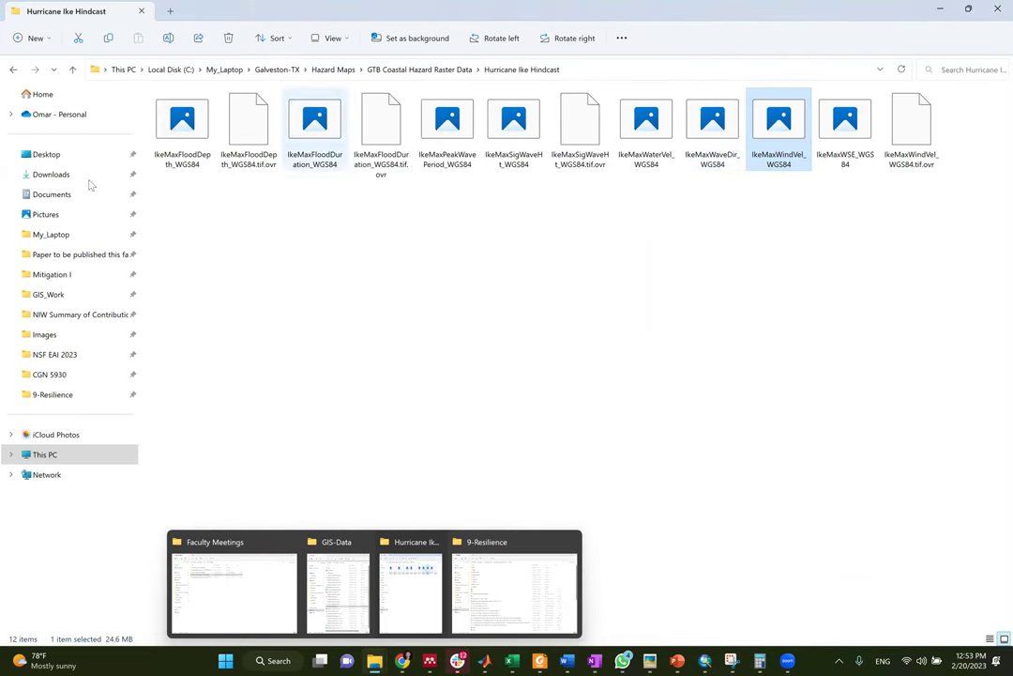
{"action": "left_click", "coordinate": [51, 235]}
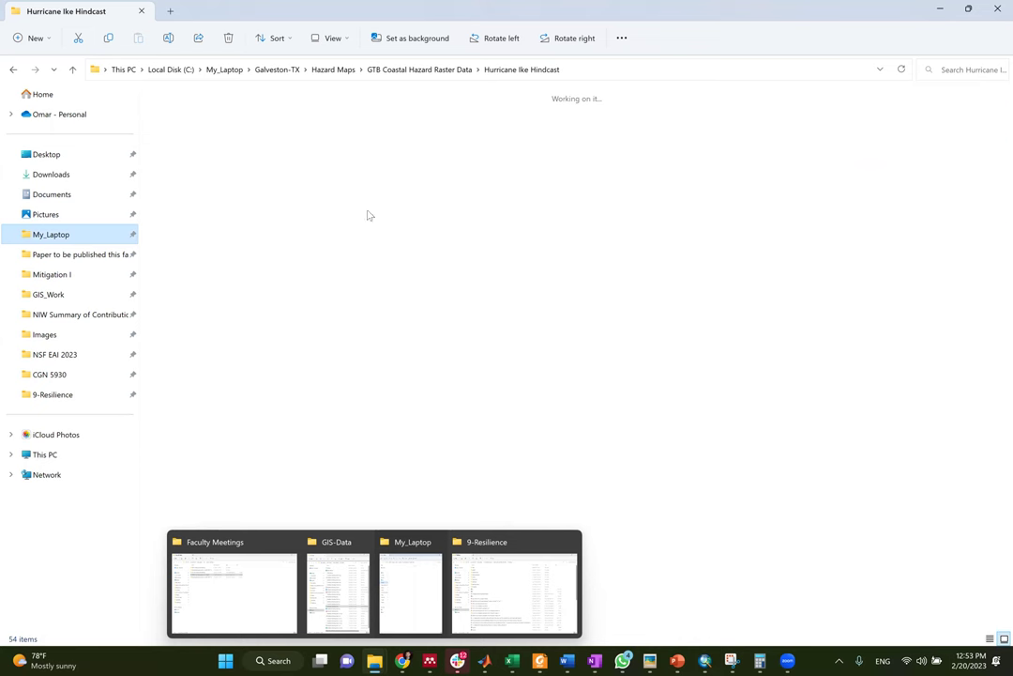
{"action": "double_click", "coordinate": [315, 202]}
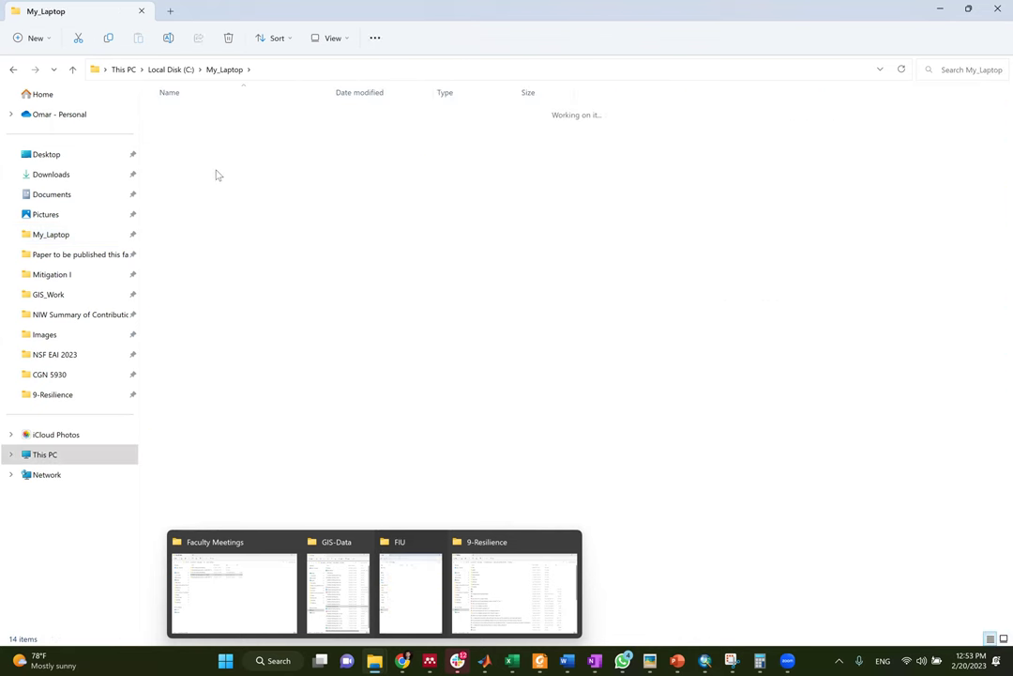
{"action": "double_click", "coordinate": [198, 171]}
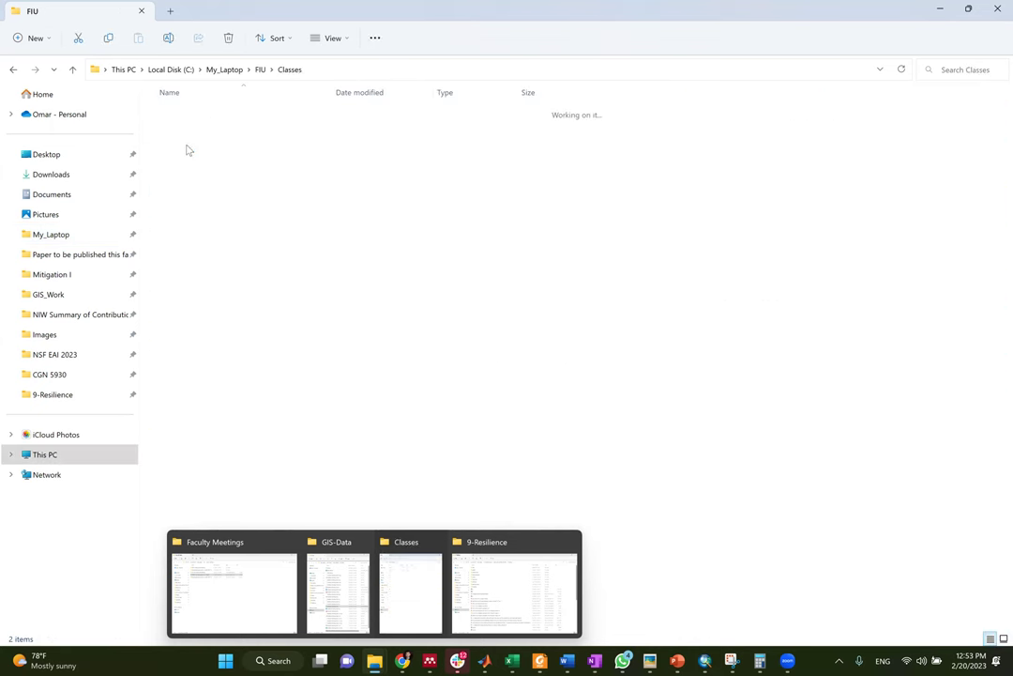
{"action": "double_click", "coordinate": [195, 134]}
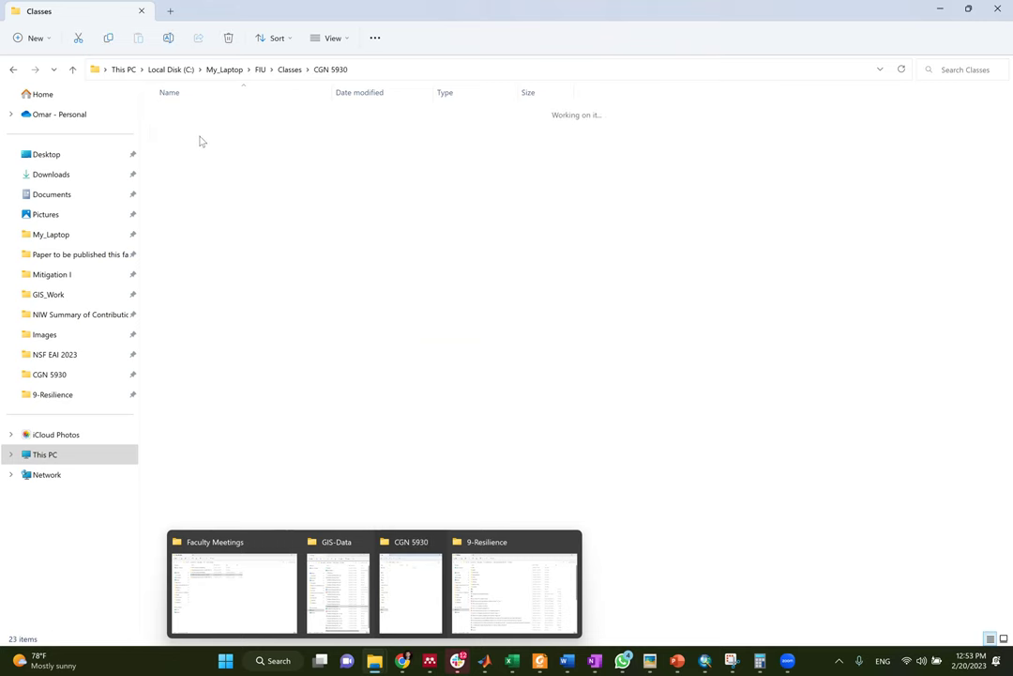
{"action": "double_click", "coordinate": [188, 171]}
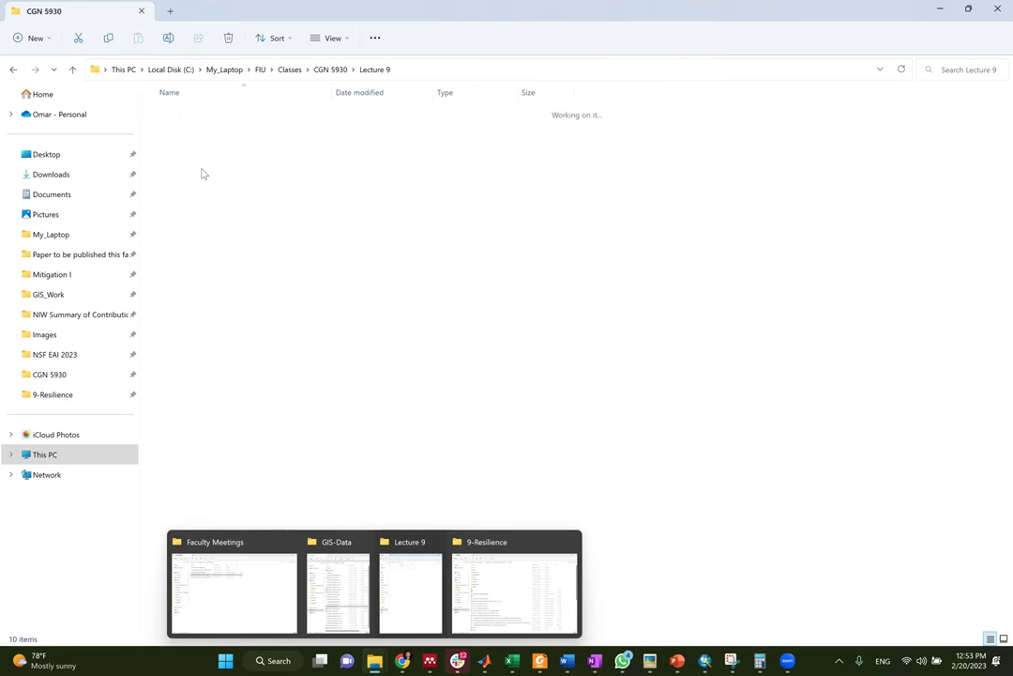
{"action": "left_click", "coordinate": [196, 191]}
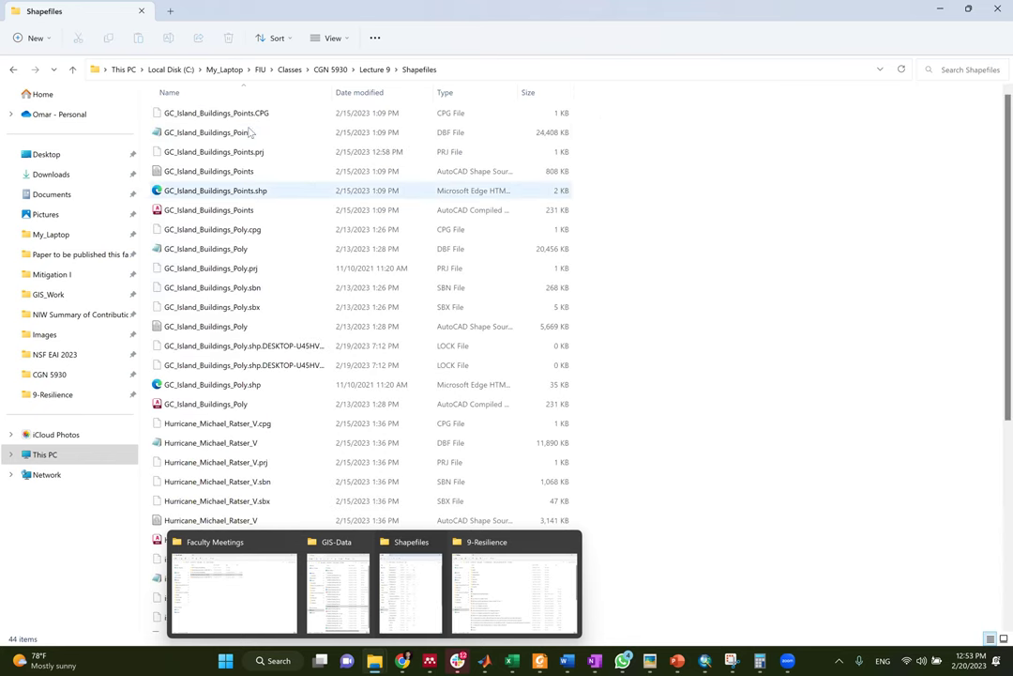
{"action": "left_click", "coordinate": [249, 113]}
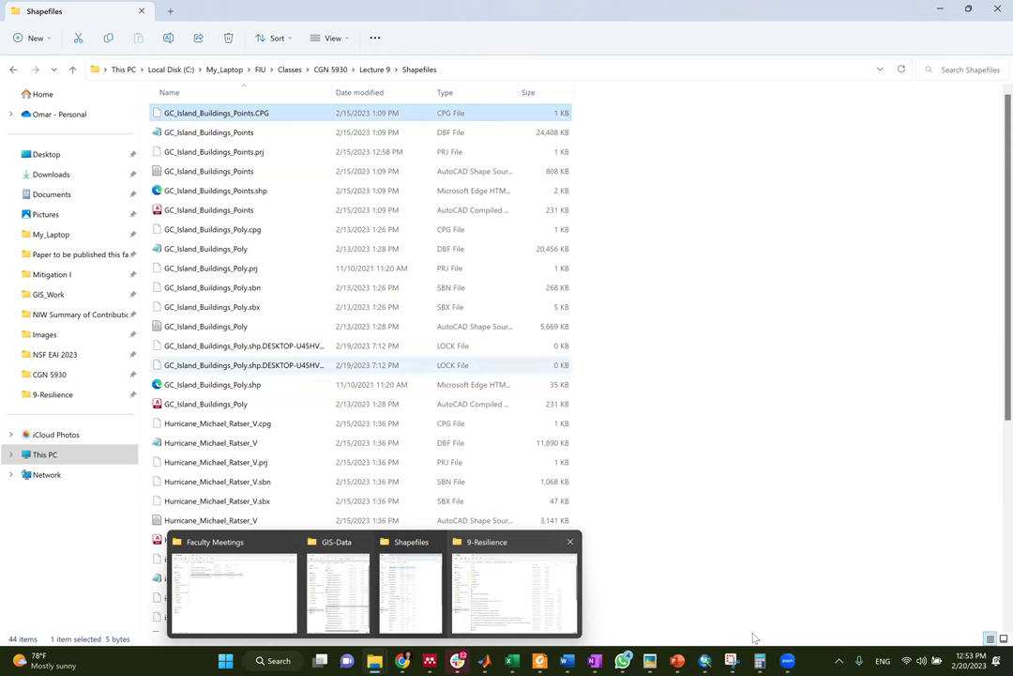
{"action": "key", "text": "alt+Tab"}
{"action": "left_click", "coordinate": [593, 275]}
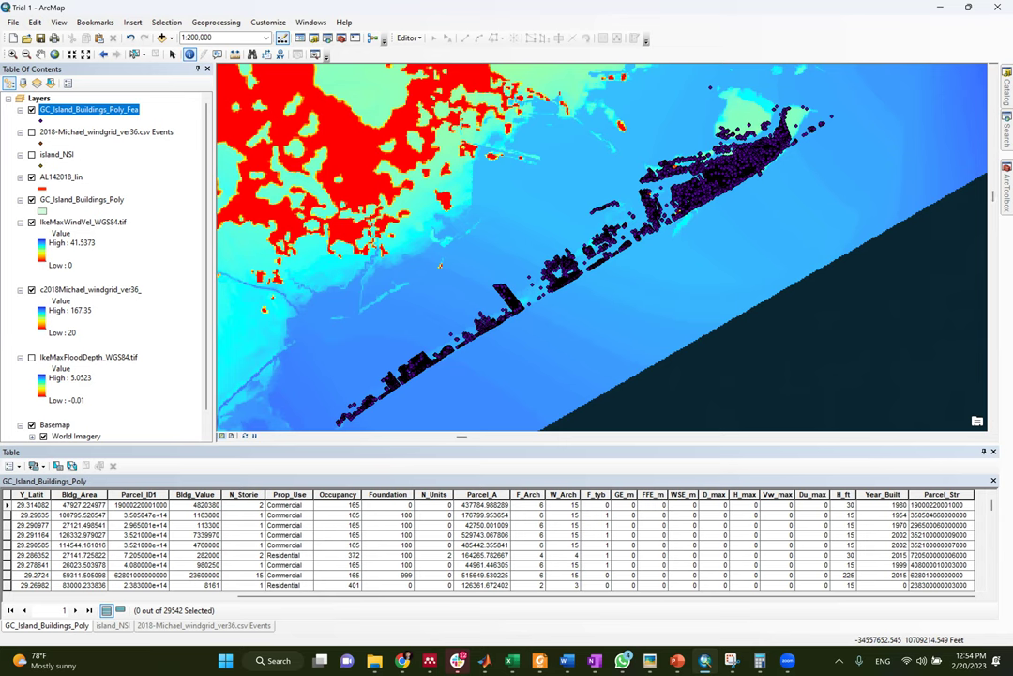
Add the GC_Island_Buildings_Points shapefile from Lecture 9's Shapefiles folder to the map and dismiss the coordinate system warning.
{"action": "left_click", "coordinate": [1007, 89]}
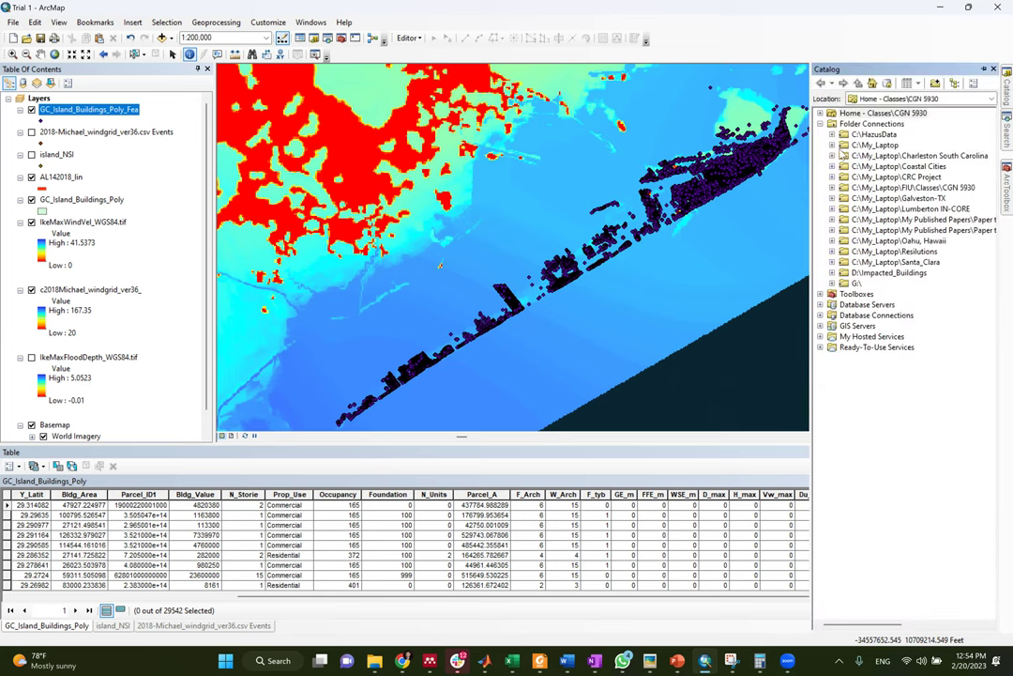
{"action": "left_click", "coordinate": [831, 145]}
{"action": "left_click", "coordinate": [844, 282]}
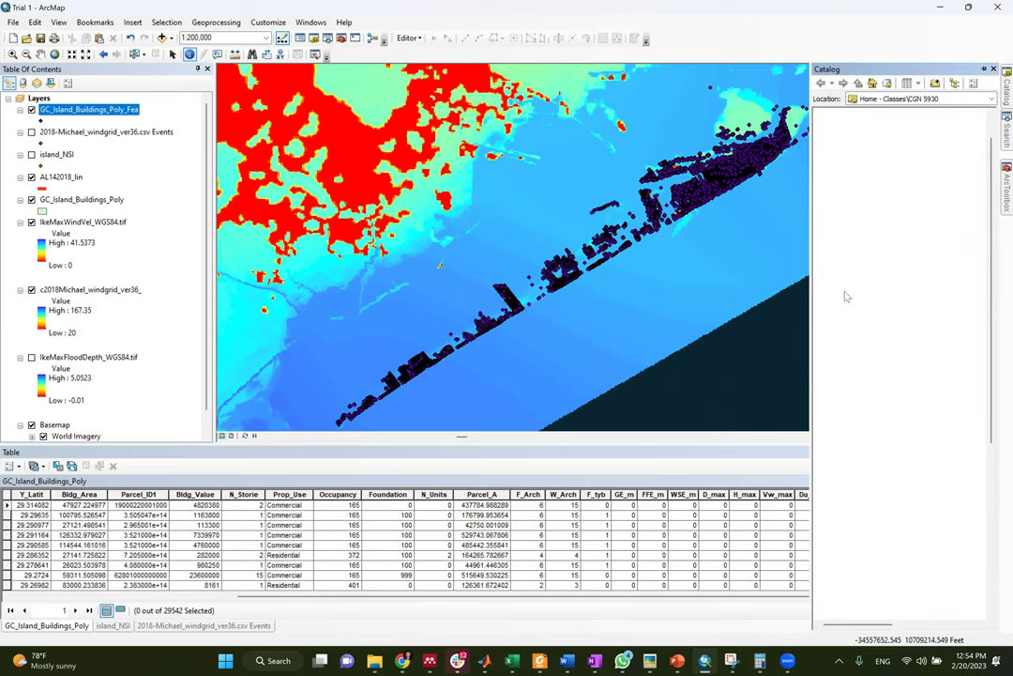
{"action": "left_click", "coordinate": [856, 326]}
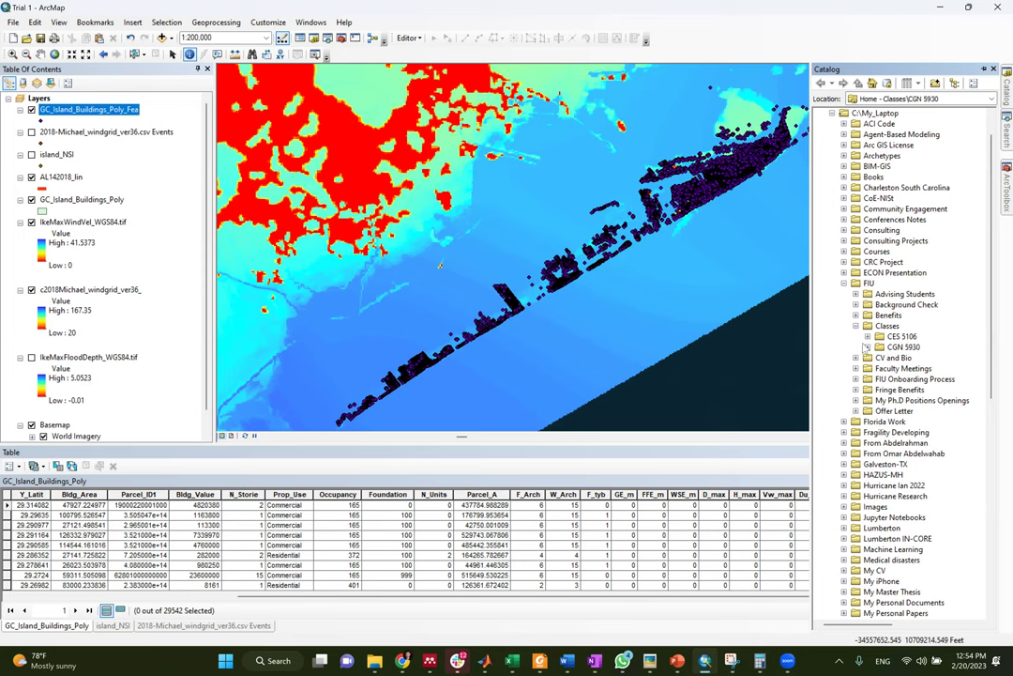
{"action": "left_click", "coordinate": [868, 347]}
{"action": "double_click", "coordinate": [890, 390]}
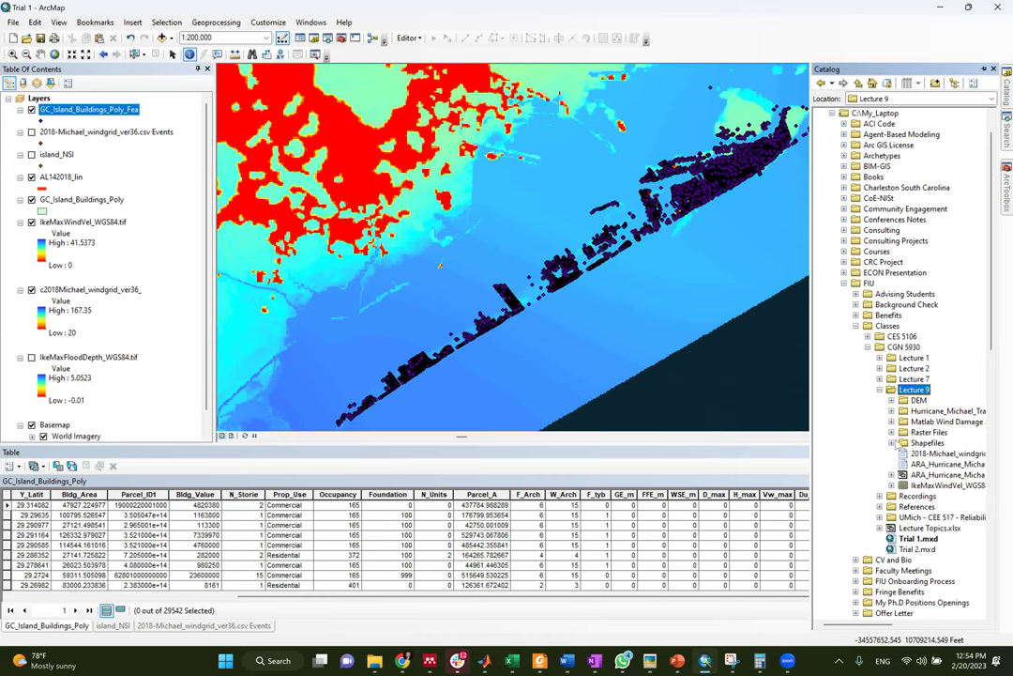
{"action": "left_click", "coordinate": [893, 442]}
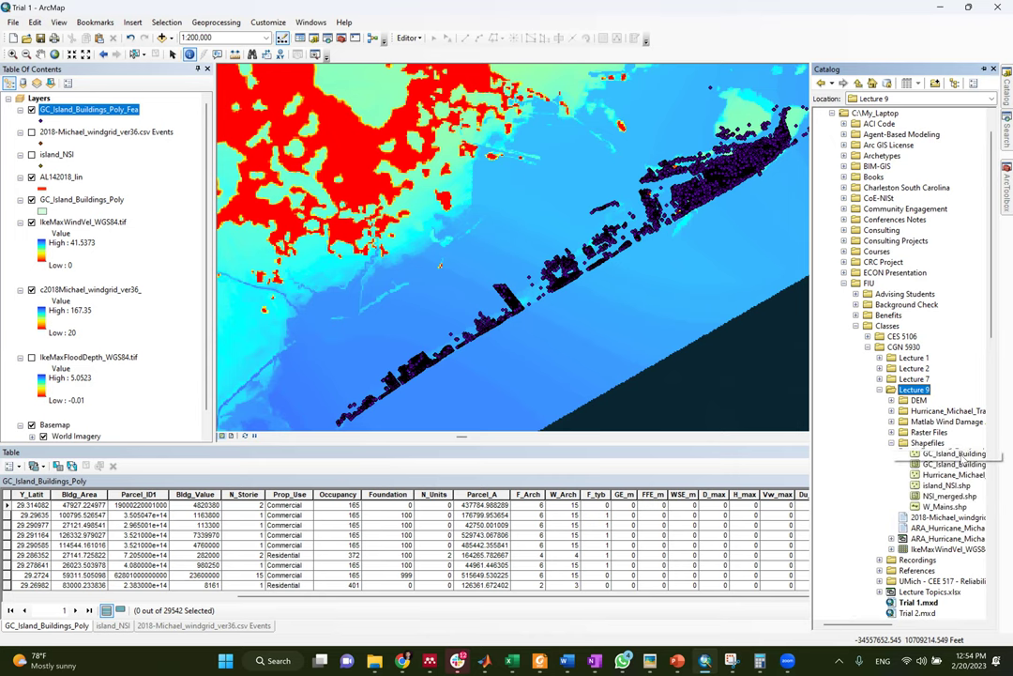
{"action": "left_click_drag", "start_coordinate": [938, 464], "coordinate": [579, 293]}
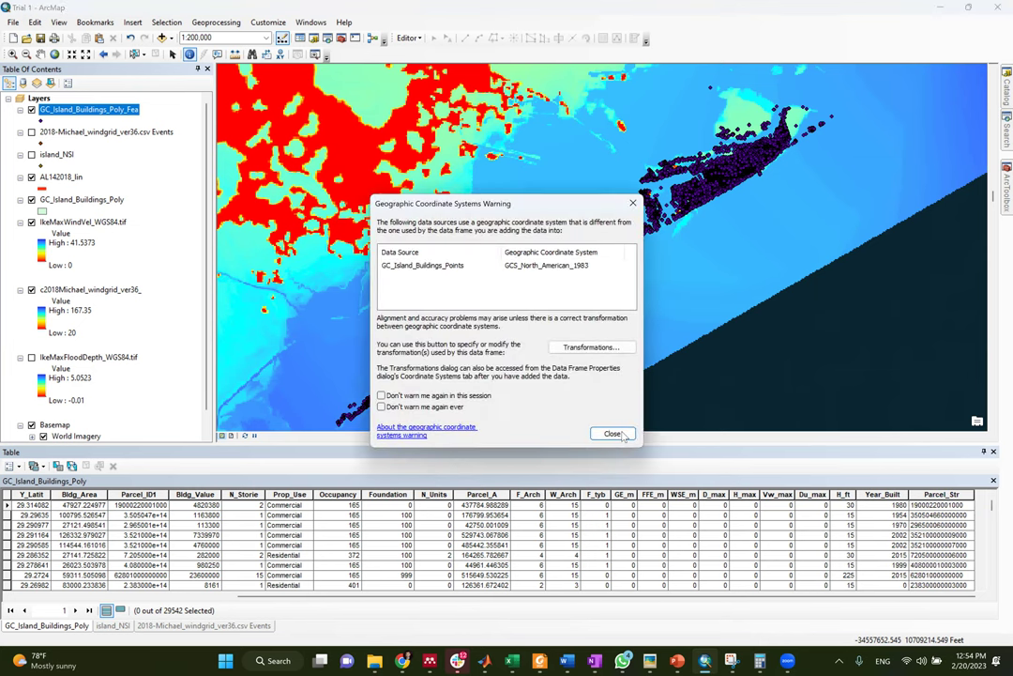
{"action": "left_click", "coordinate": [614, 433]}
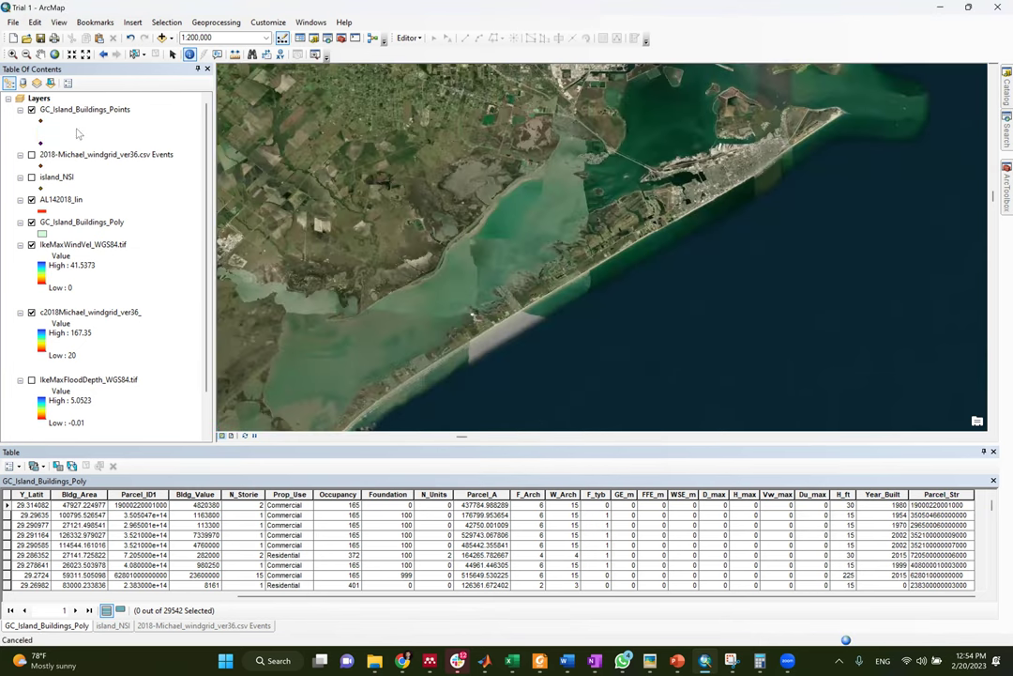
Hide the GC_Island_Buildings_Poly_Fea layer and open the GC_Island_Buildings_Points attribute table at its last fields.
{"action": "right_click", "coordinate": [81, 133]}
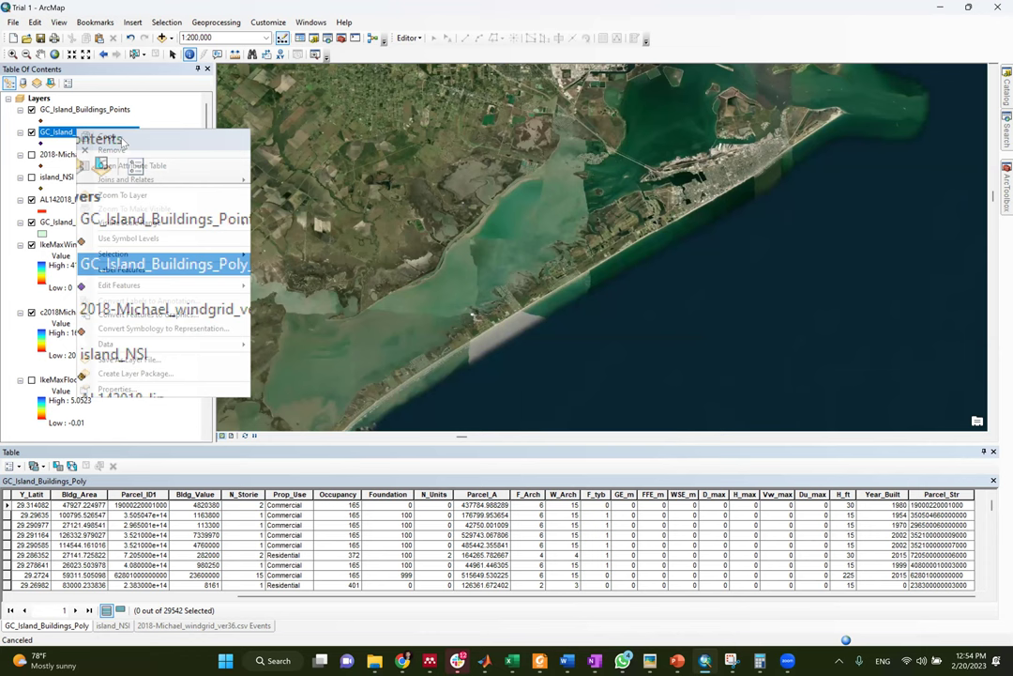
{"action": "left_click", "coordinate": [31, 132]}
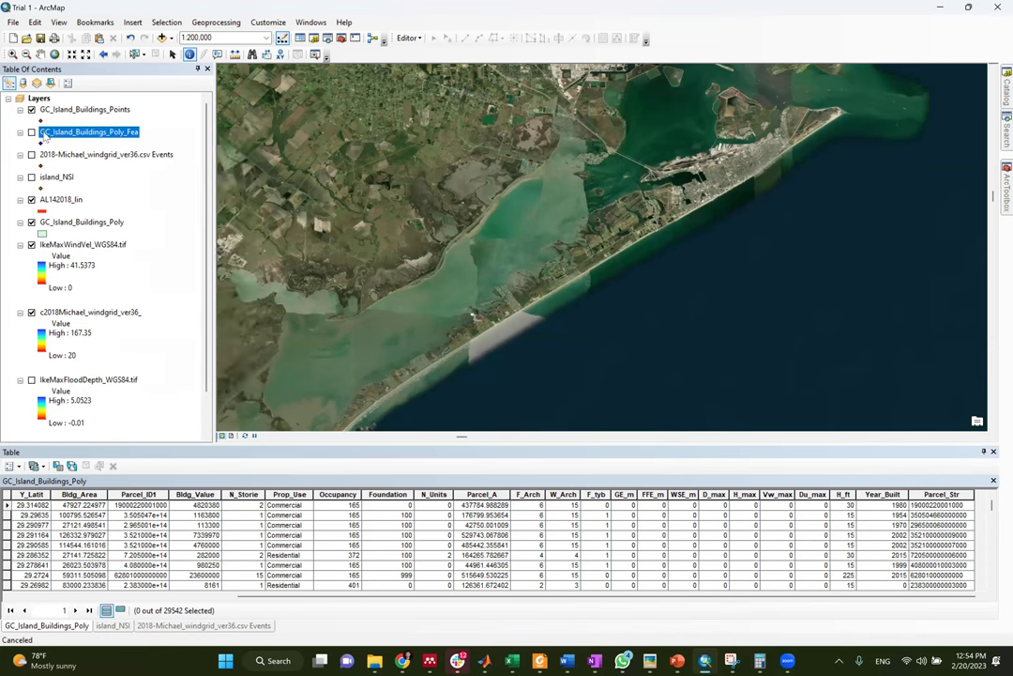
{"action": "left_click", "coordinate": [84, 109]}
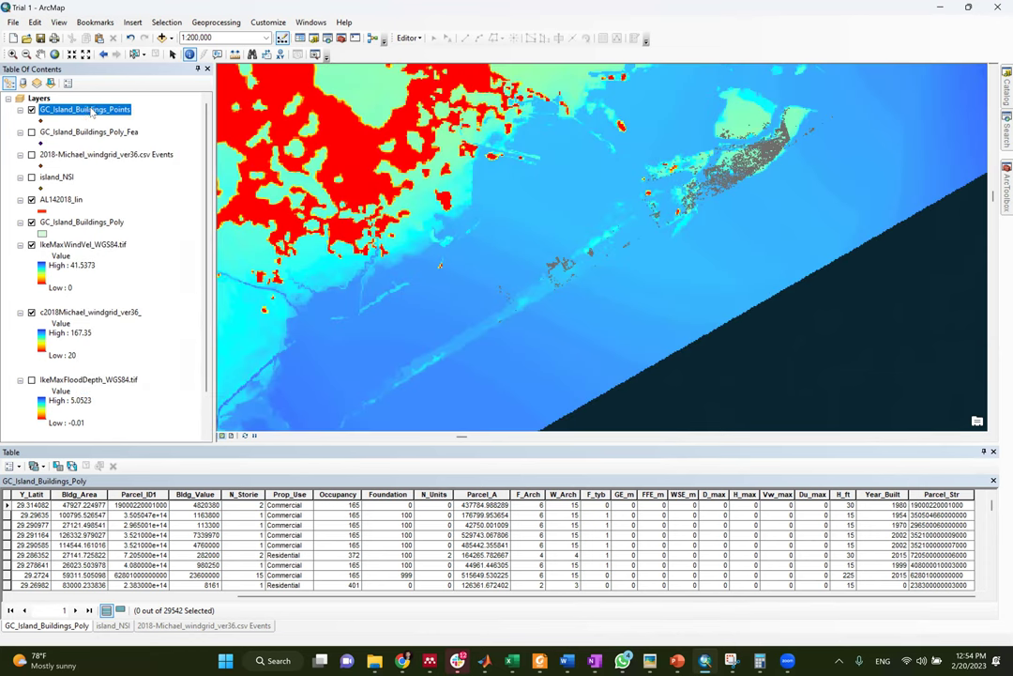
{"action": "right_click", "coordinate": [91, 111]}
{"action": "left_click", "coordinate": [144, 148]}
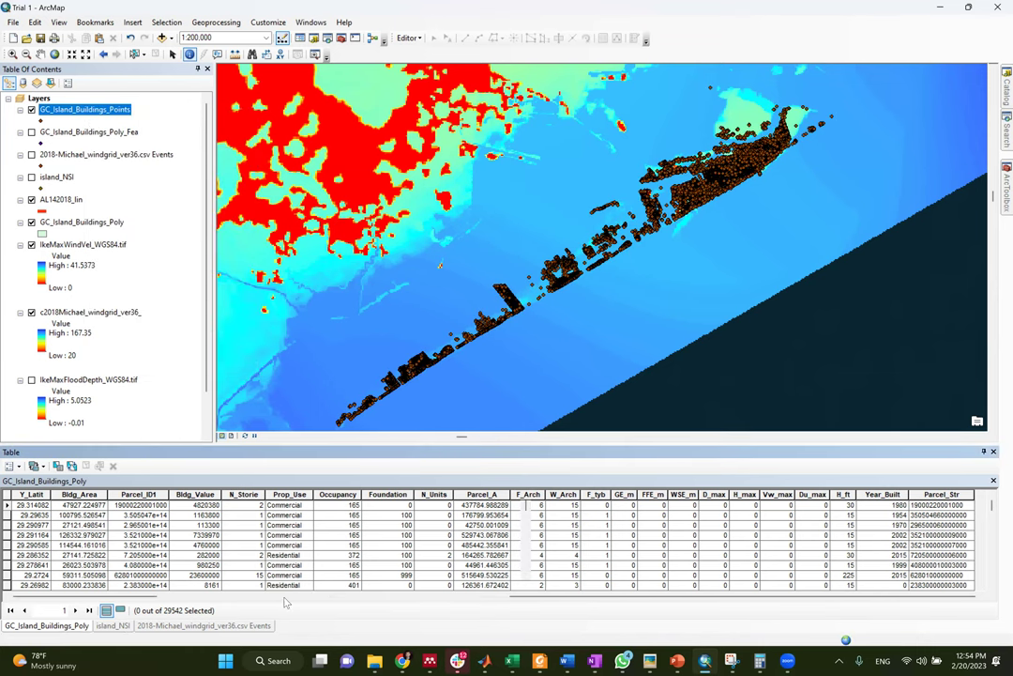
{"action": "left_click_drag", "start_coordinate": [286, 602], "coordinate": [719, 600]}
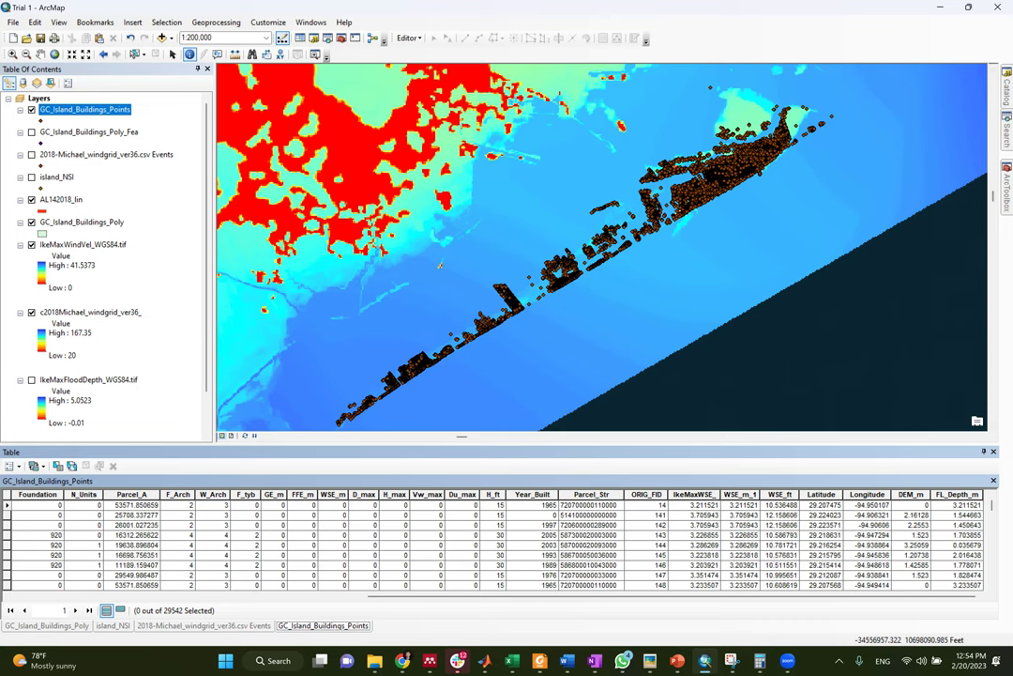
Start Extract Multi Values to Points with GC_Island_Buildings_Points as the point features and IkeMaxWindVel_WGS84.tif as the input raster.
{"action": "left_click", "coordinate": [1006, 183]}
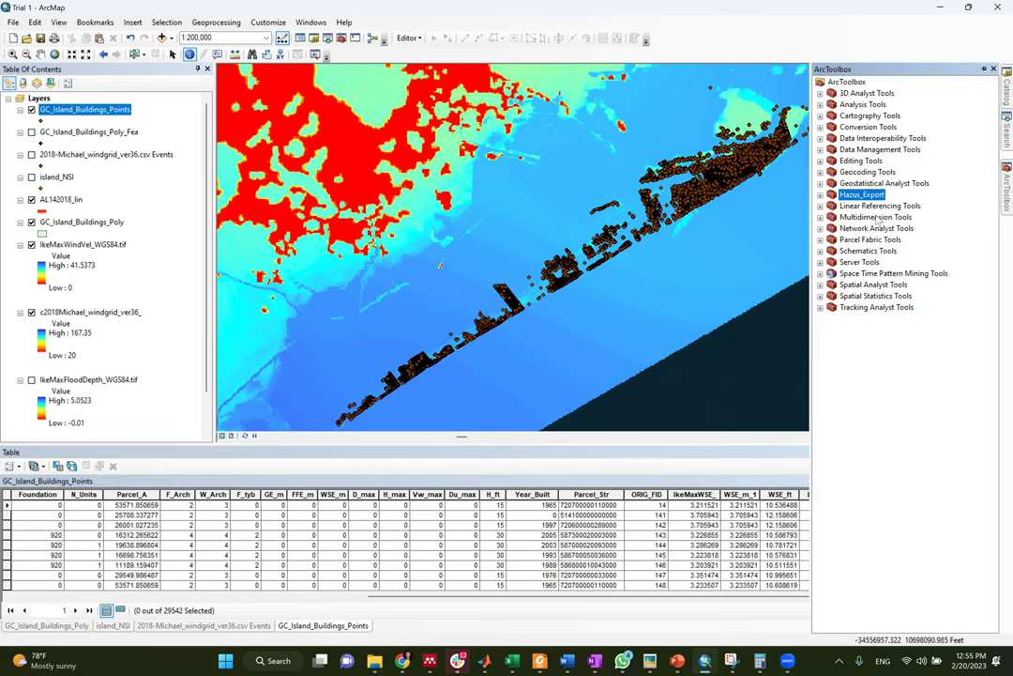
{"action": "left_click", "coordinate": [820, 286]}
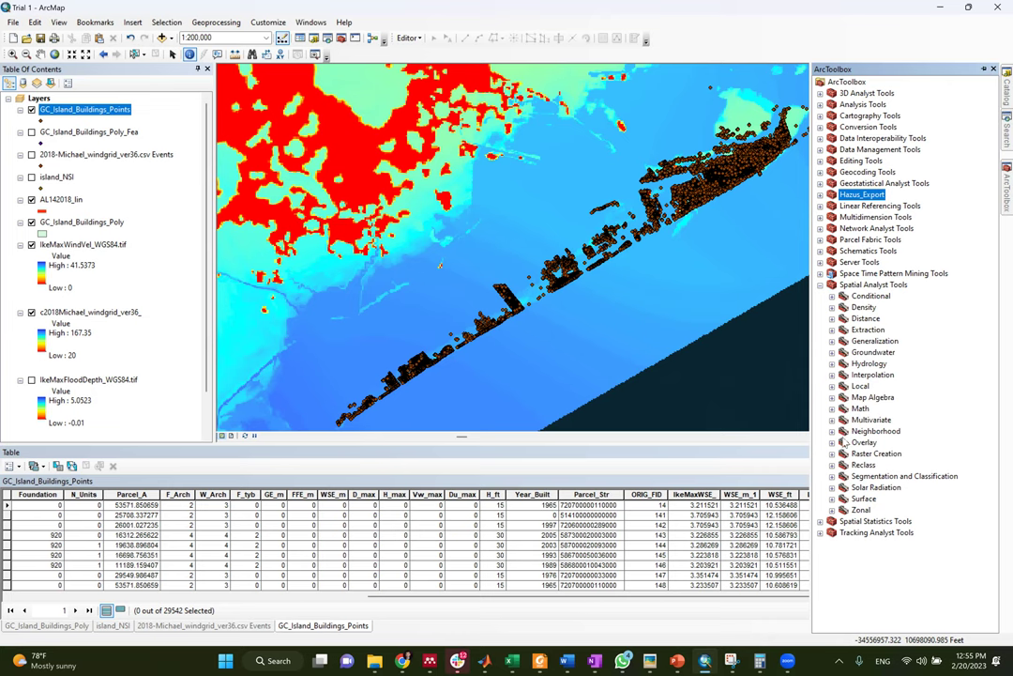
{"action": "left_click", "coordinate": [831, 329]}
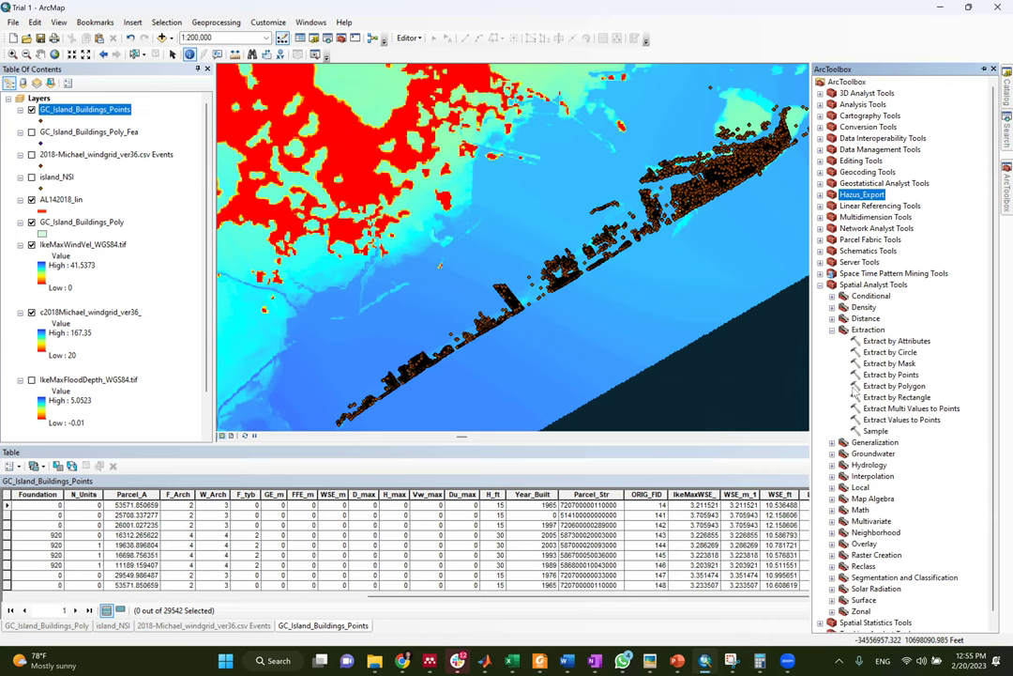
{"action": "double_click", "coordinate": [900, 408]}
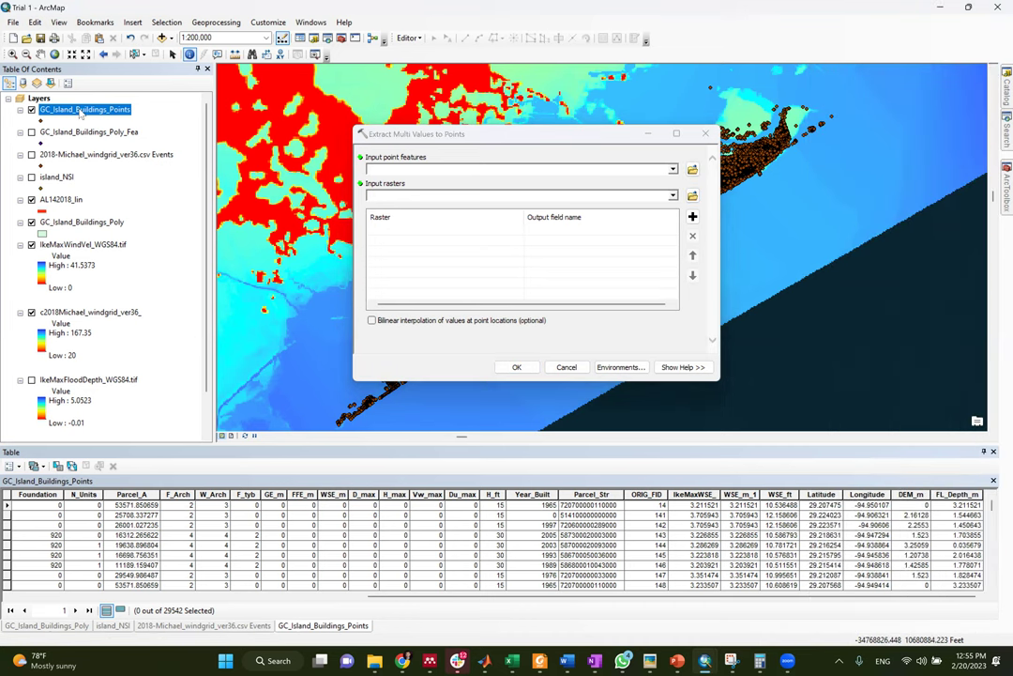
{"action": "left_click_drag", "start_coordinate": [489, 171], "coordinate": [469, 170]}
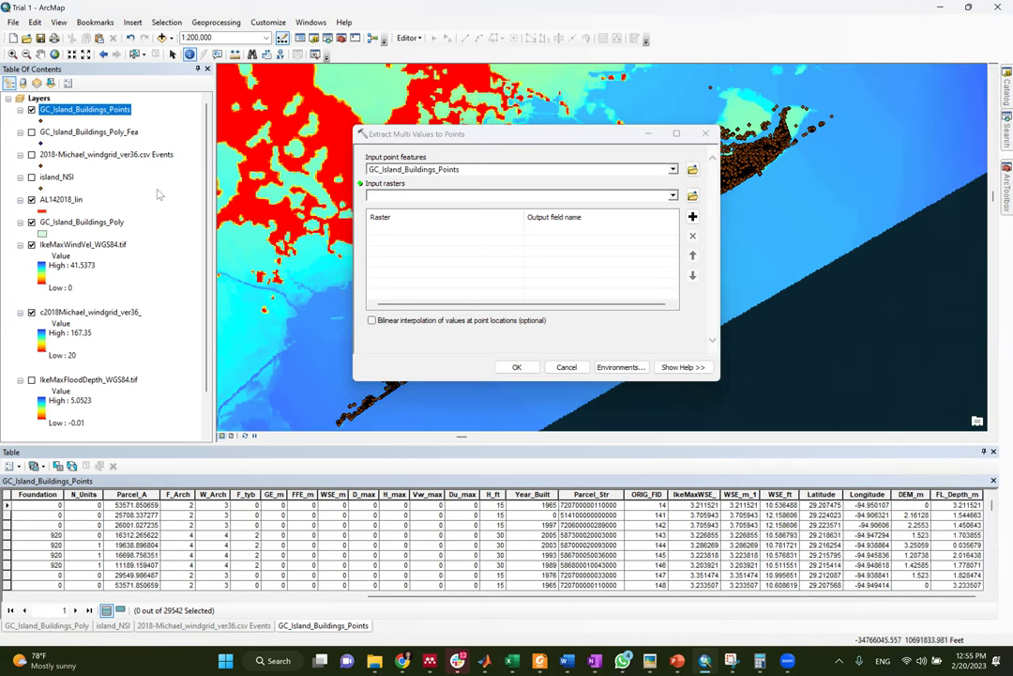
{"action": "left_click_drag", "start_coordinate": [82, 244], "coordinate": [430, 249]}
Name the raster's output field Ike_V_ms, run the extraction and close its progress window.
{"action": "left_click", "coordinate": [577, 232]}
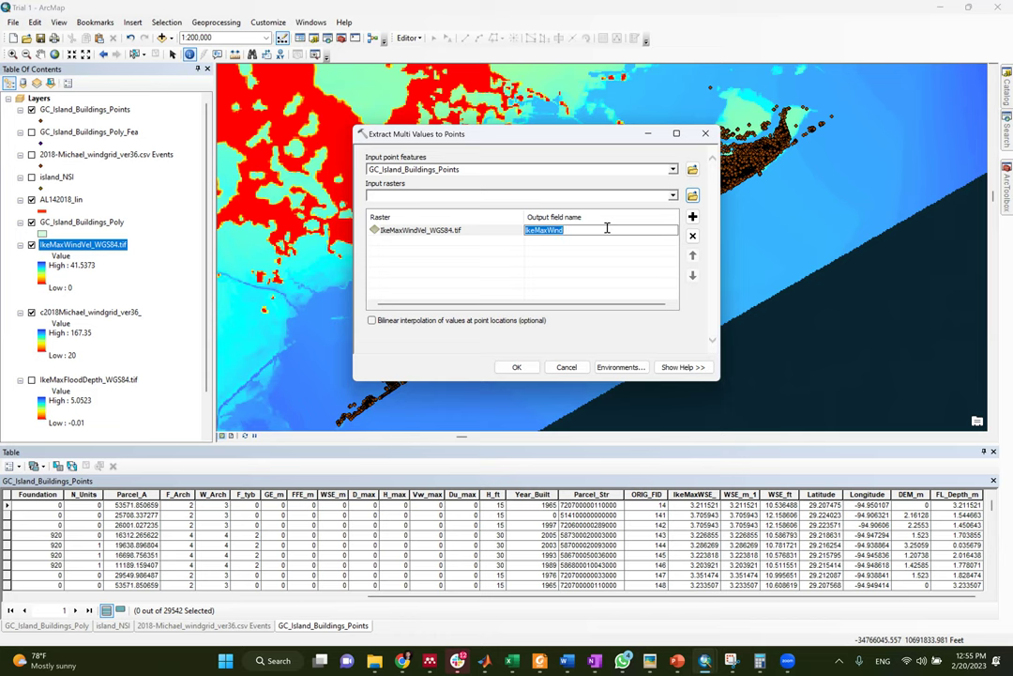
{"action": "type", "text": "V_M"}
{"action": "key", "text": "BackSpace"}
{"action": "type", "text": "ms"}
{"action": "key", "text": "Home"}
{"action": "type", "text": "Ike_"}
{"action": "left_click", "coordinate": [516, 367]}
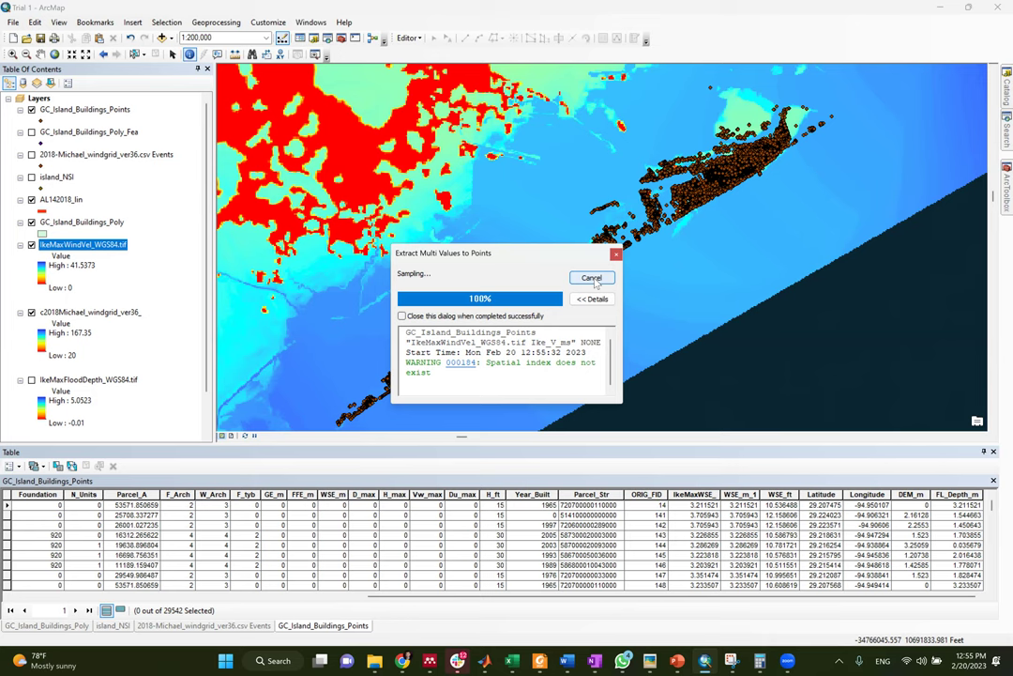
{"action": "left_click", "coordinate": [592, 278]}
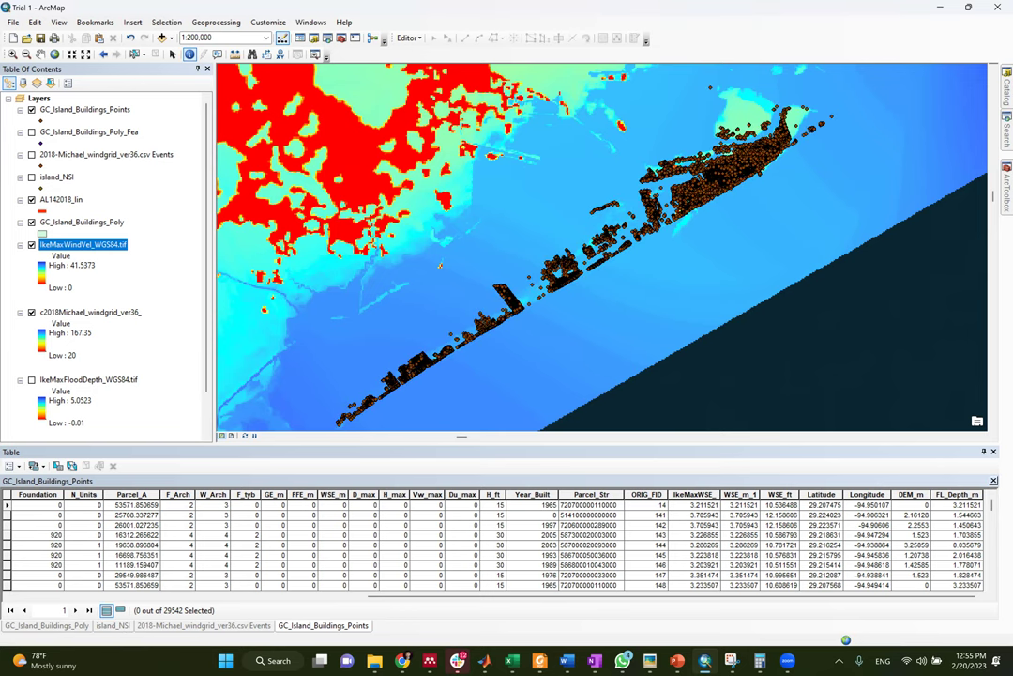
Reopen the GC_Island_Buildings_Points attribute table at the Ike_V_ms field and identify a building point on the island to read its Ike_V_ms value.
{"action": "left_click", "coordinate": [203, 625]}
{"action": "left_click", "coordinate": [83, 111]}
{"action": "right_click", "coordinate": [75, 109]}
{"action": "key", "text": "Escape"}
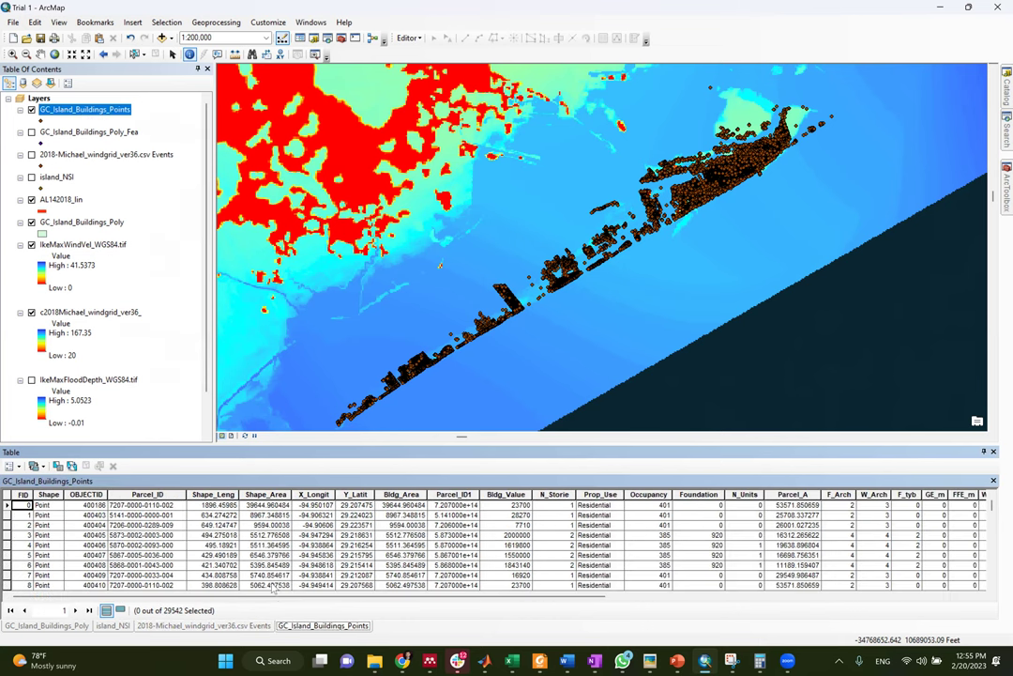
{"action": "scroll", "coordinate": [614, 528], "scroll_direction": "right", "scroll_amount": 5}
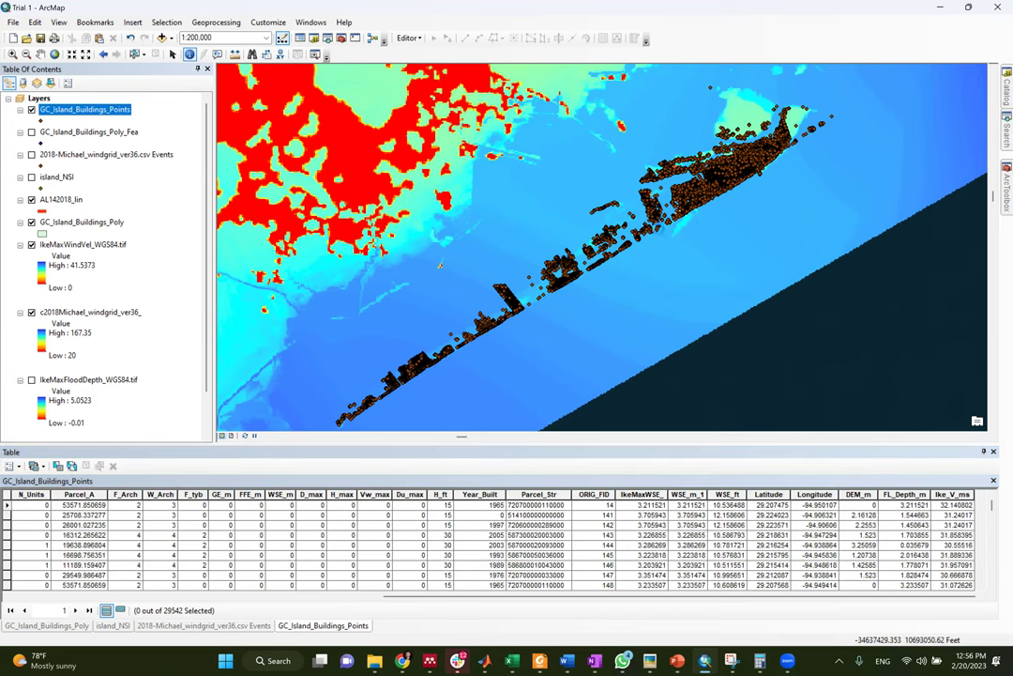
{"action": "left_click", "coordinate": [440, 266]}
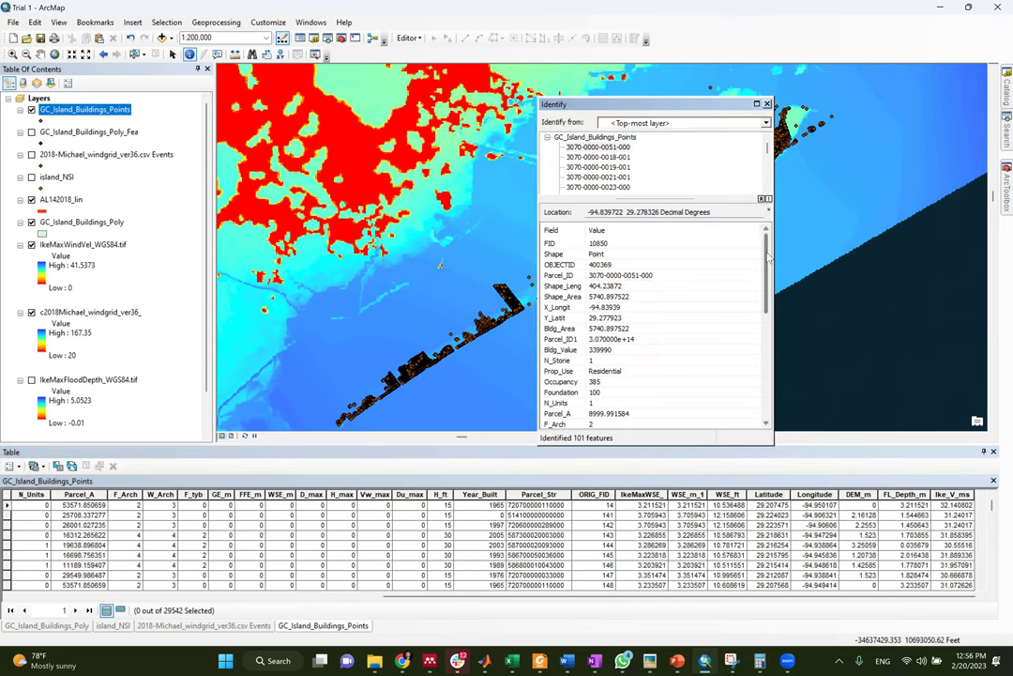
{"action": "scroll", "coordinate": [767, 352], "scroll_direction": "down", "scroll_amount": 5}
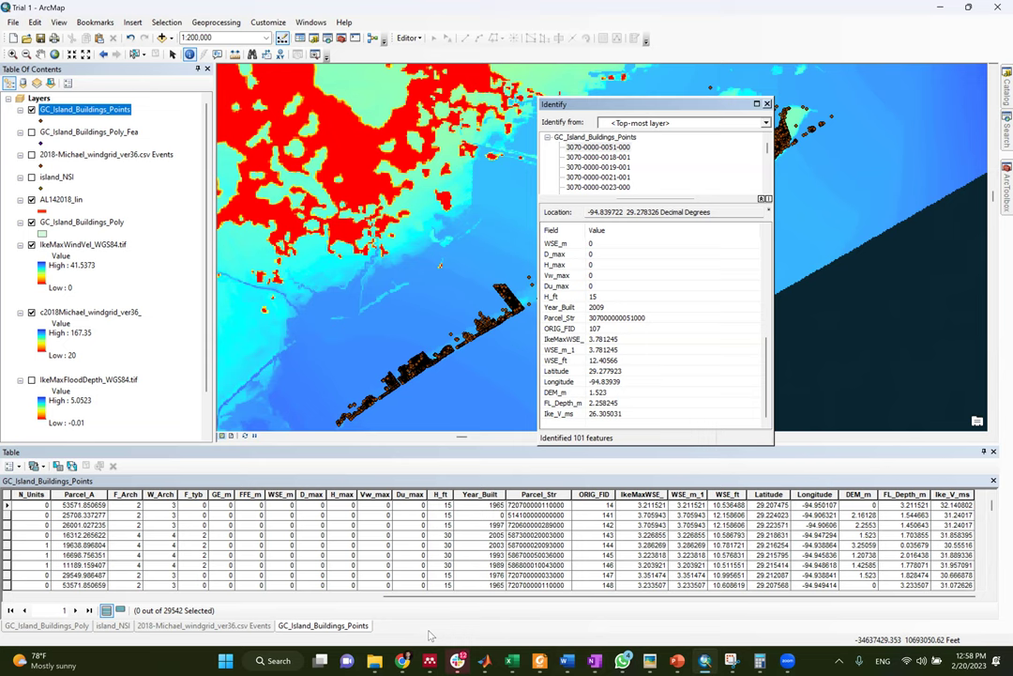
Switch to File Explorer and open the Minimal Building Fragility Portfolio PDF from the Lecture 9 folder in Foxit Reader.
{"action": "mouse_move", "coordinate": [376, 659]}
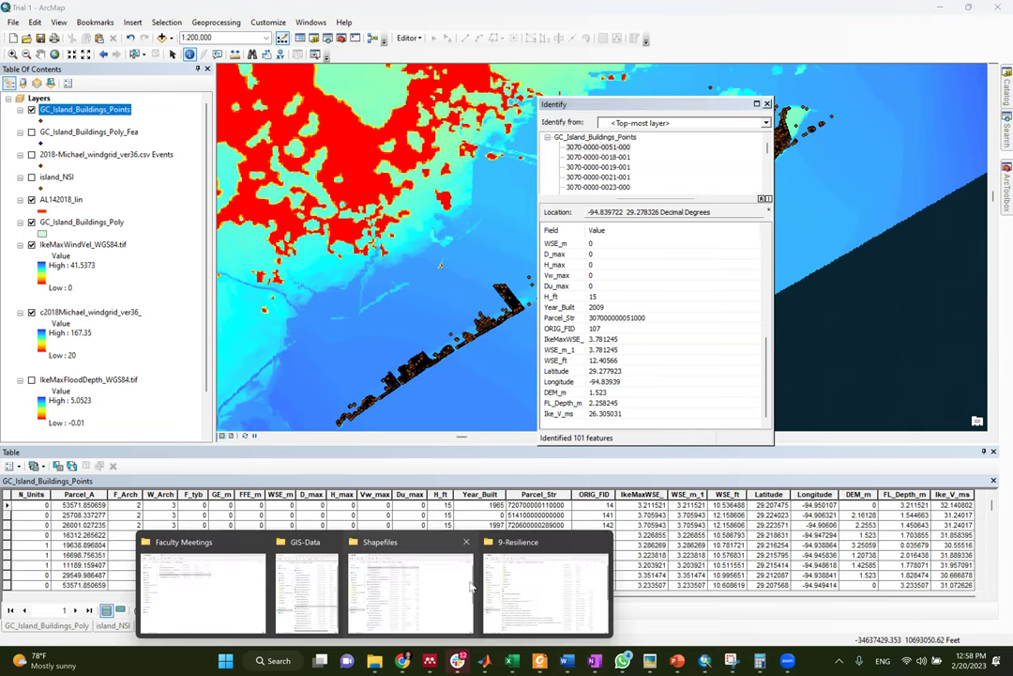
{"action": "left_click", "coordinate": [447, 565]}
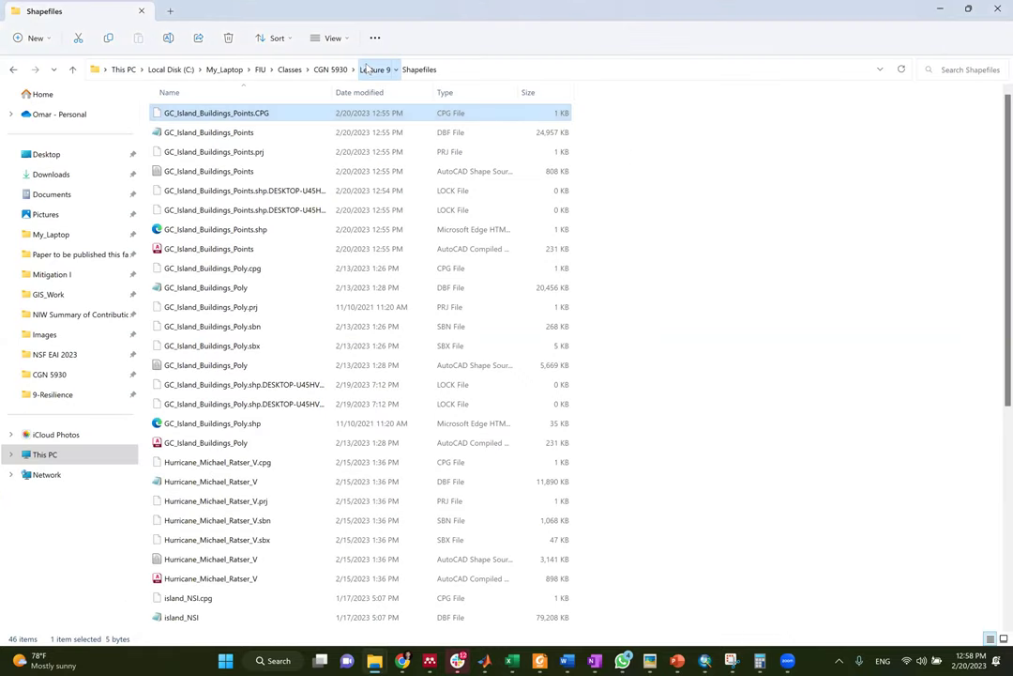
{"action": "left_click", "coordinate": [375, 70]}
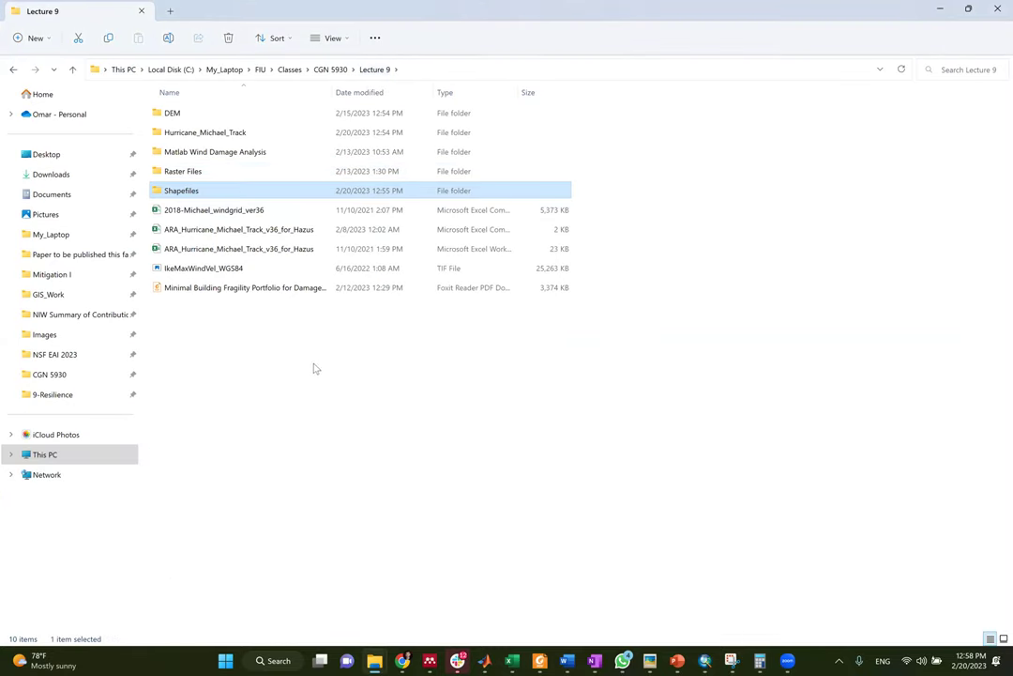
{"action": "left_click", "coordinate": [246, 289]}
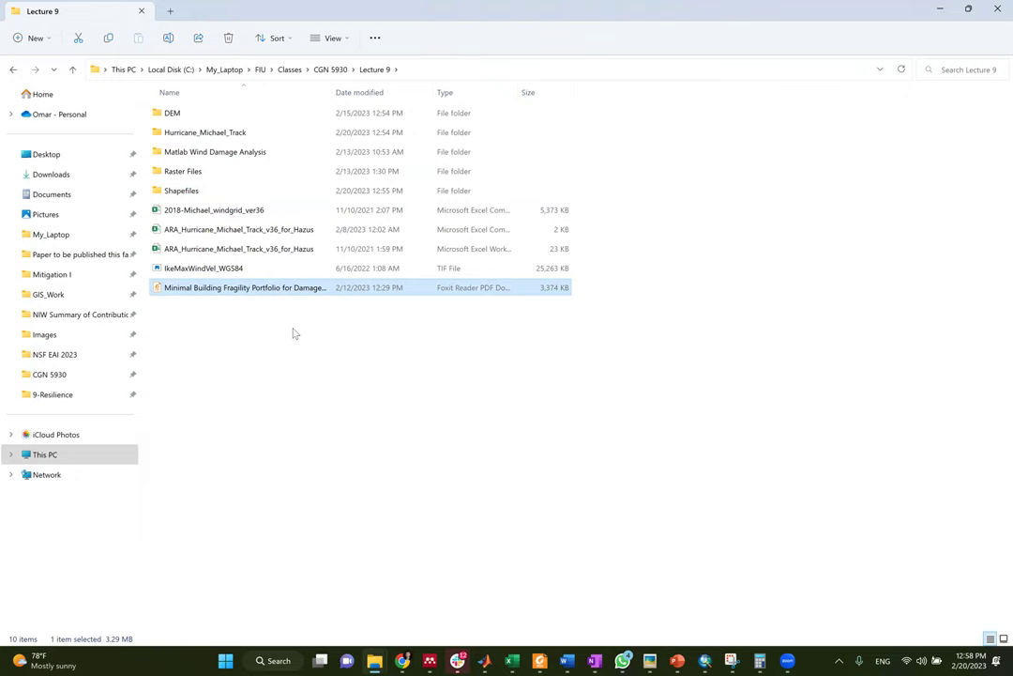
{"action": "double_click", "coordinate": [830, 15]}
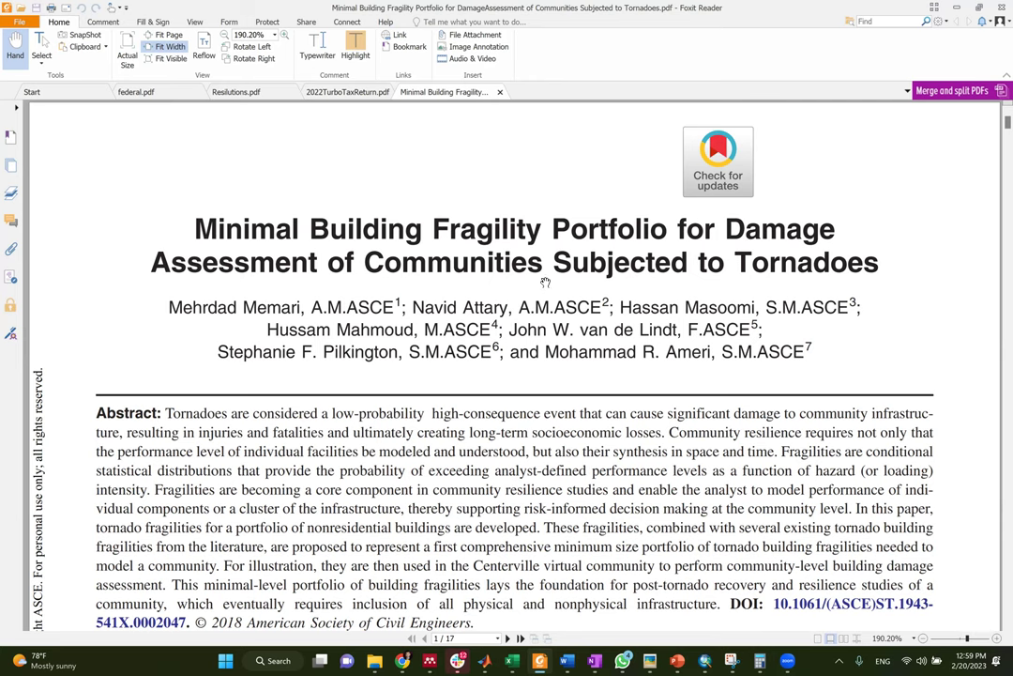
Find Table 1 with the building types of the virtual community of Centerville in the paper.
{"action": "scroll", "coordinate": [460, 233], "scroll_direction": "down", "scroll_amount": 3}
{"action": "scroll", "coordinate": [481, 284], "scroll_direction": "down", "scroll_amount": 14}
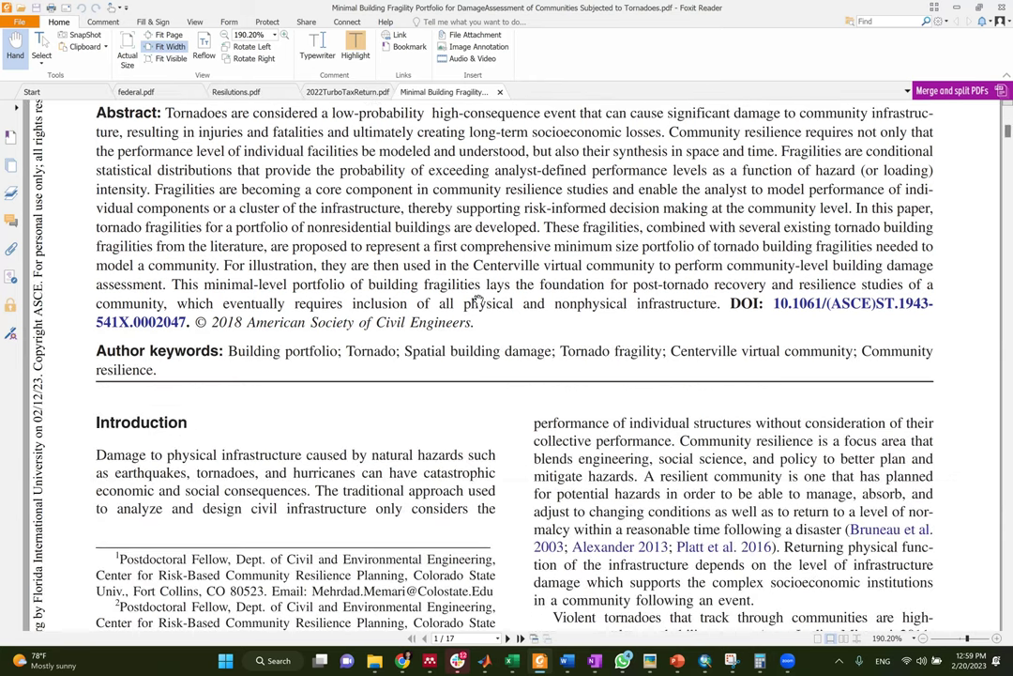
{"action": "scroll", "coordinate": [476, 306], "scroll_direction": "down", "scroll_amount": 15}
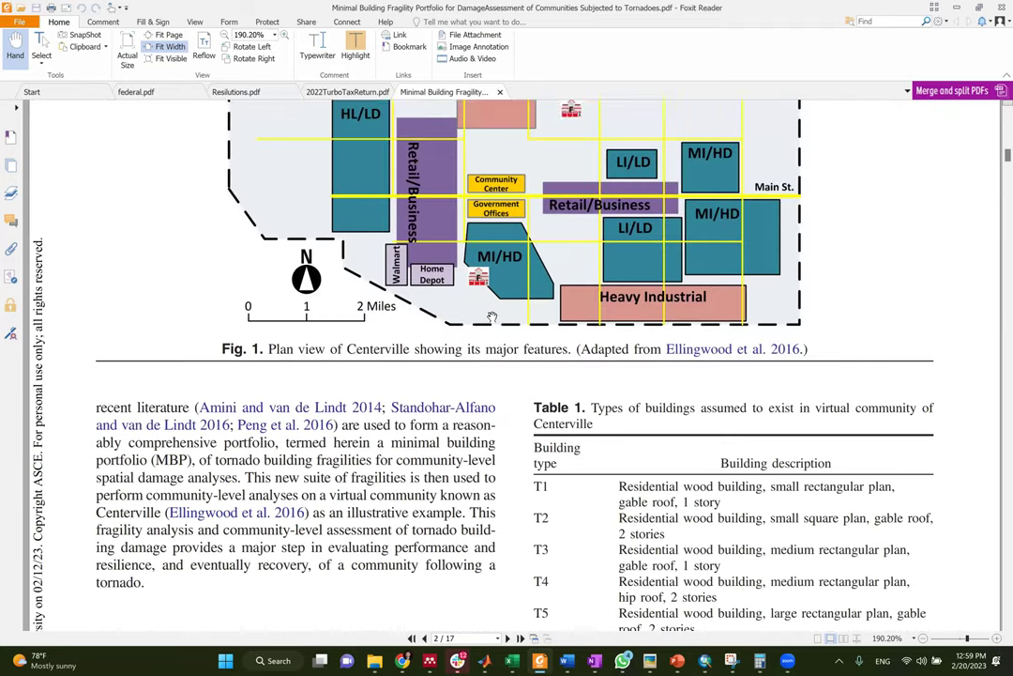
{"action": "scroll", "coordinate": [562, 263], "scroll_direction": "down", "scroll_amount": 2}
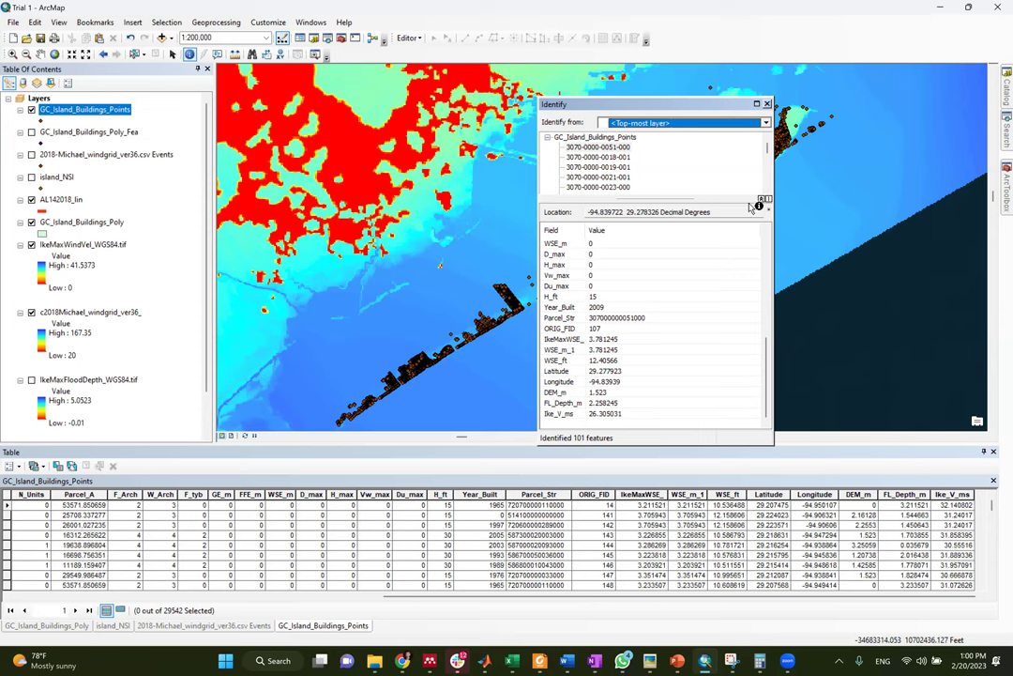
Close the Identify results in ArcMap, check the building points table and review the PDF's Table 1 in Foxit Reader again.
{"action": "left_click", "coordinate": [650, 87]}
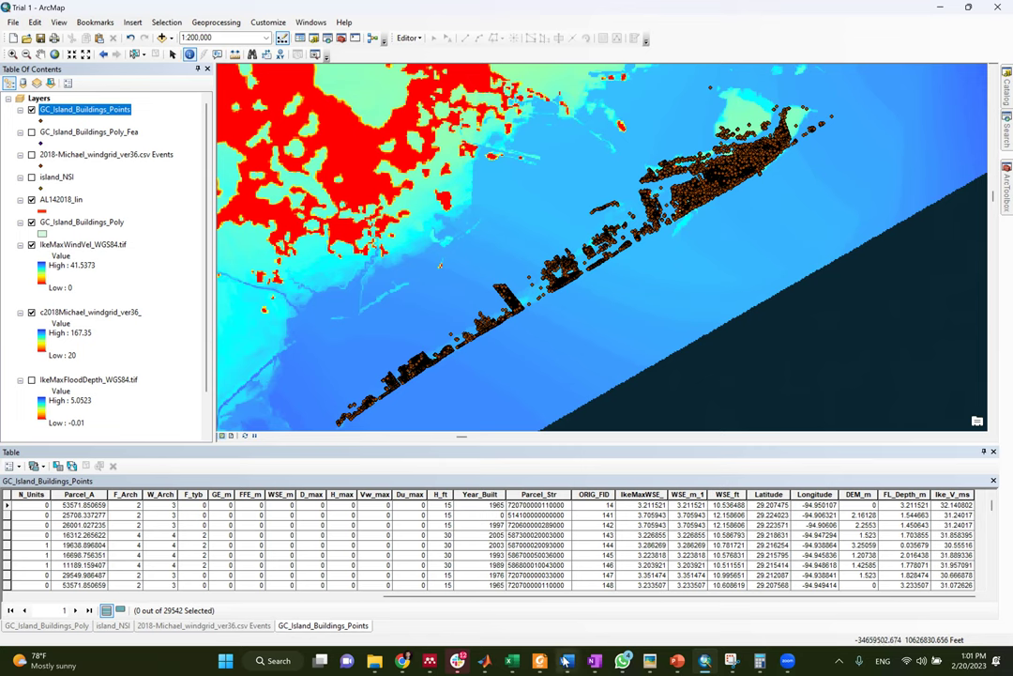
{"action": "left_click", "coordinate": [830, 601]}
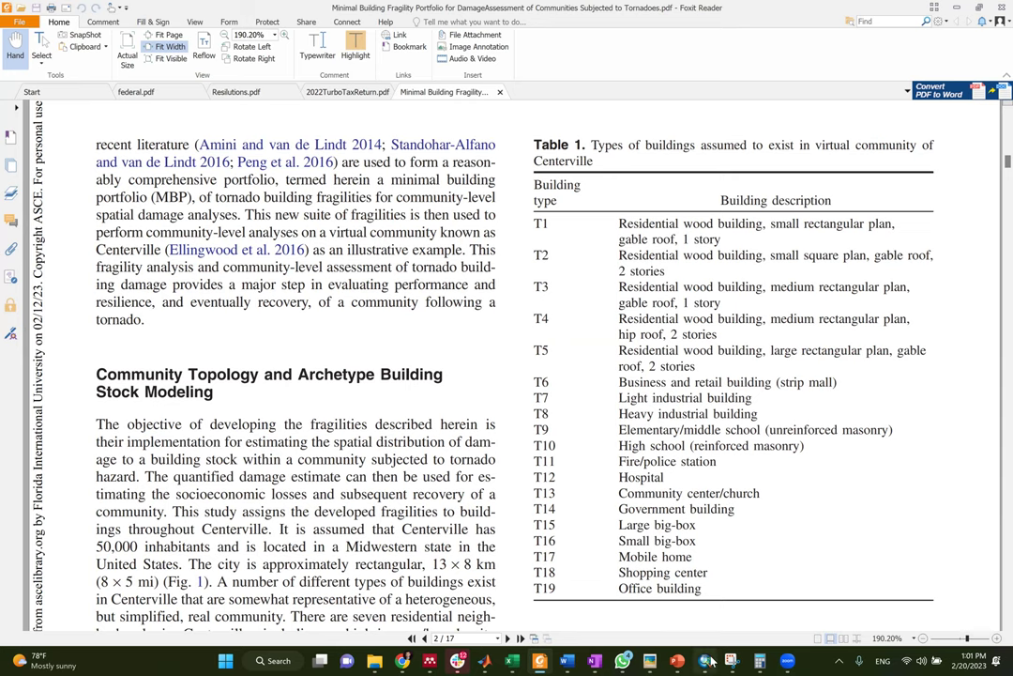
{"action": "mouse_move", "coordinate": [712, 661]}
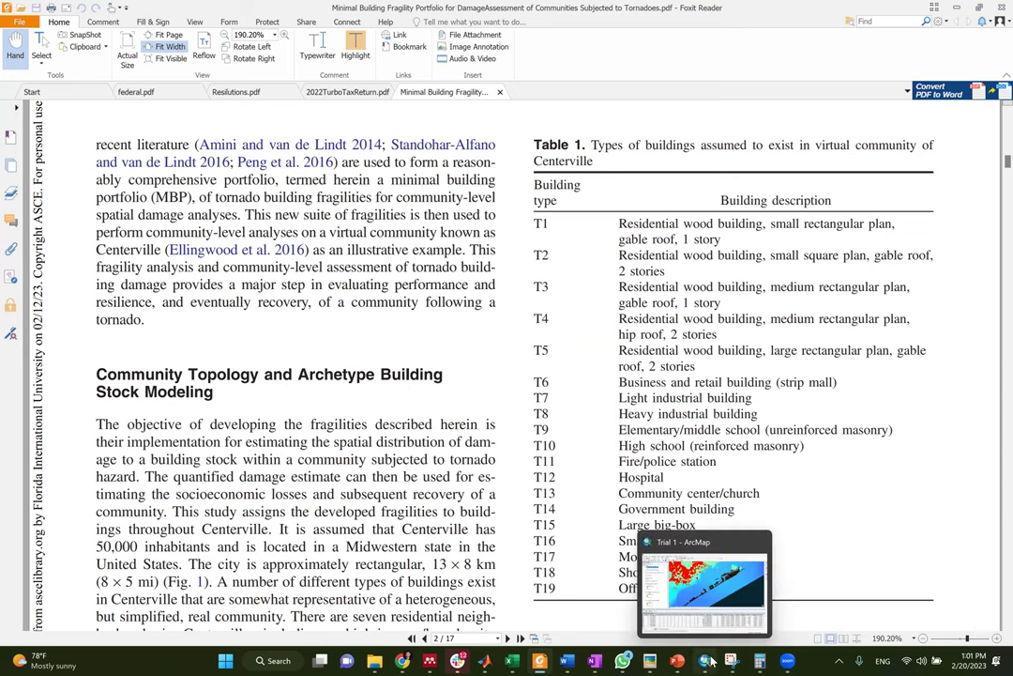
Switch to ArcMap and highlight the W_Arch column in the GC_Island_Buildings_Points attribute table.
{"action": "left_click", "coordinate": [711, 662]}
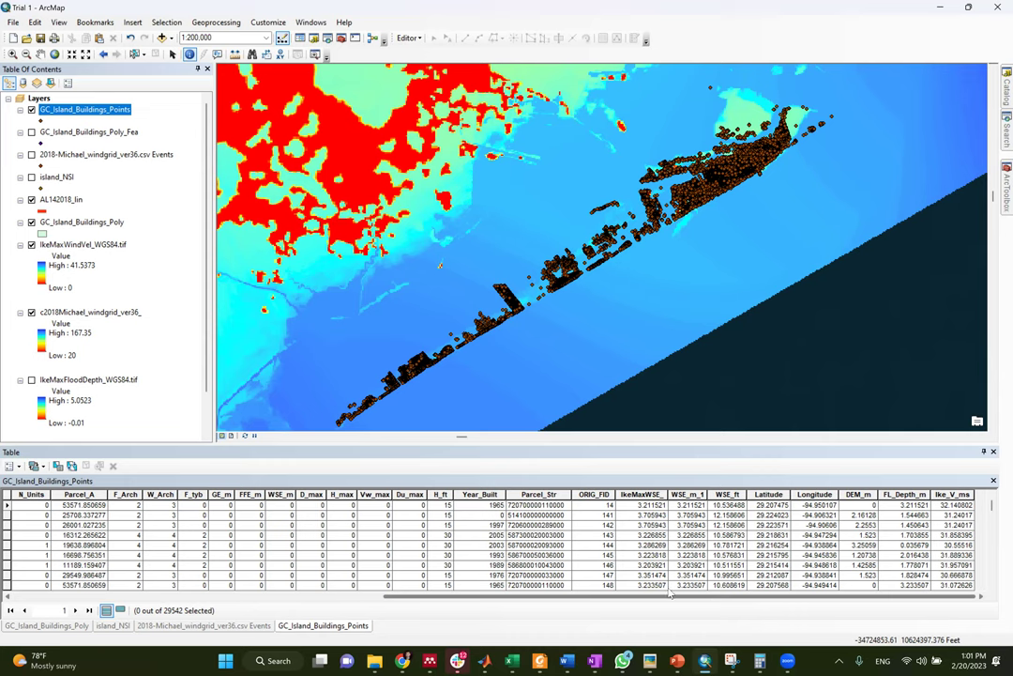
{"action": "left_click", "coordinate": [157, 494]}
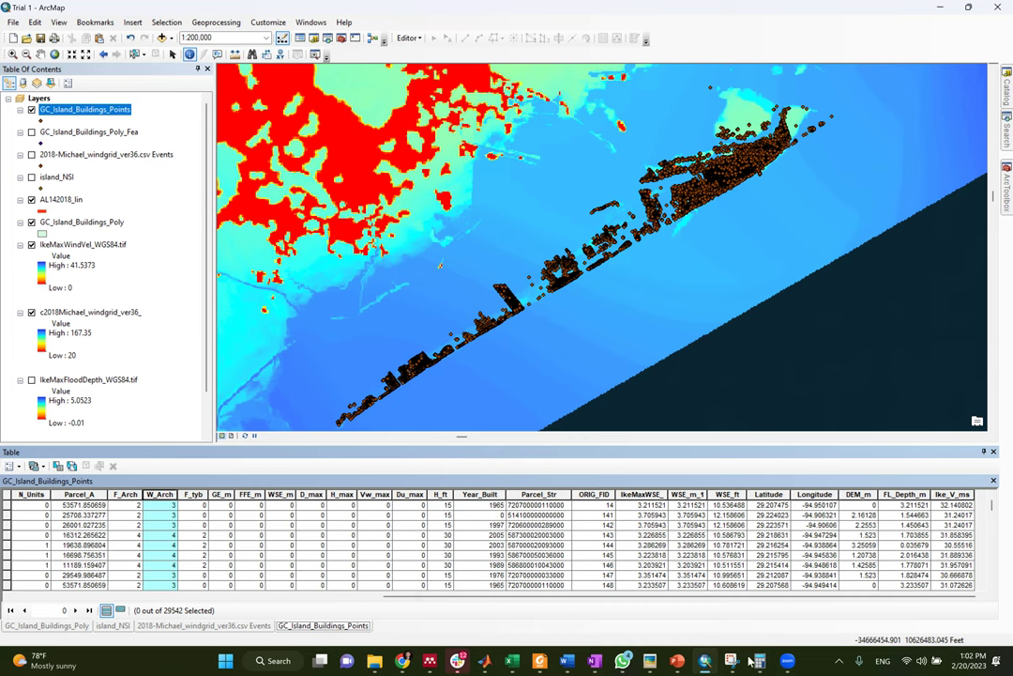
Return to the paper in Foxit Reader, find Table 2 with the archetype building details, rotate the page clockwise to read it, and rotate it back.
{"action": "mouse_move", "coordinate": [678, 660]}
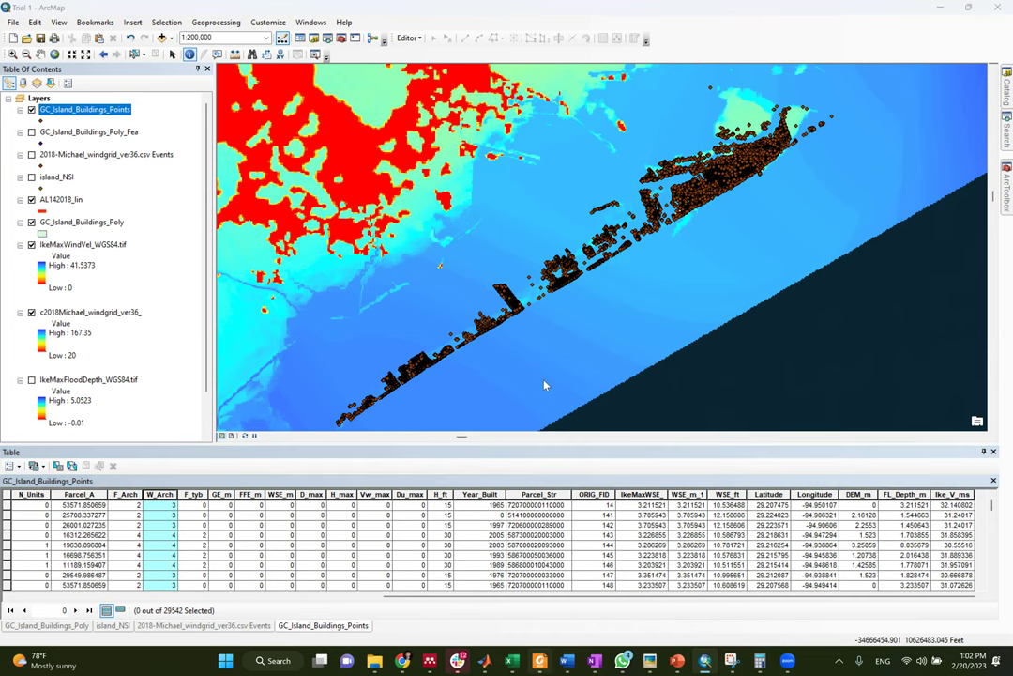
{"action": "key", "text": "alt+Tab"}
{"action": "scroll", "coordinate": [492, 329], "scroll_direction": "down", "scroll_amount": 3}
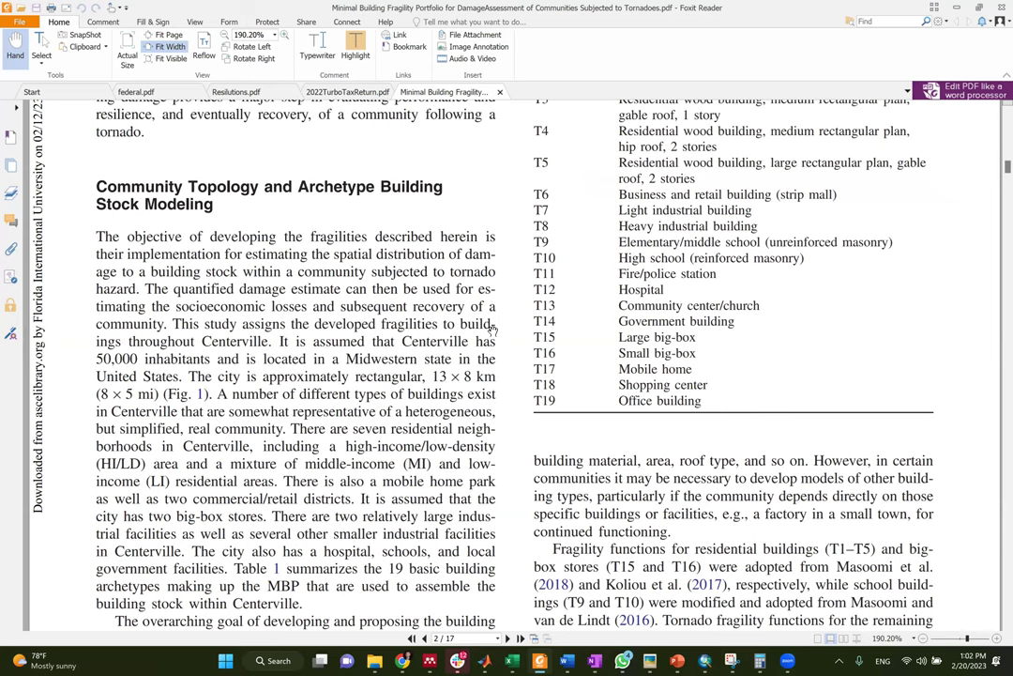
{"action": "scroll", "coordinate": [492, 328], "scroll_direction": "down", "scroll_amount": 10}
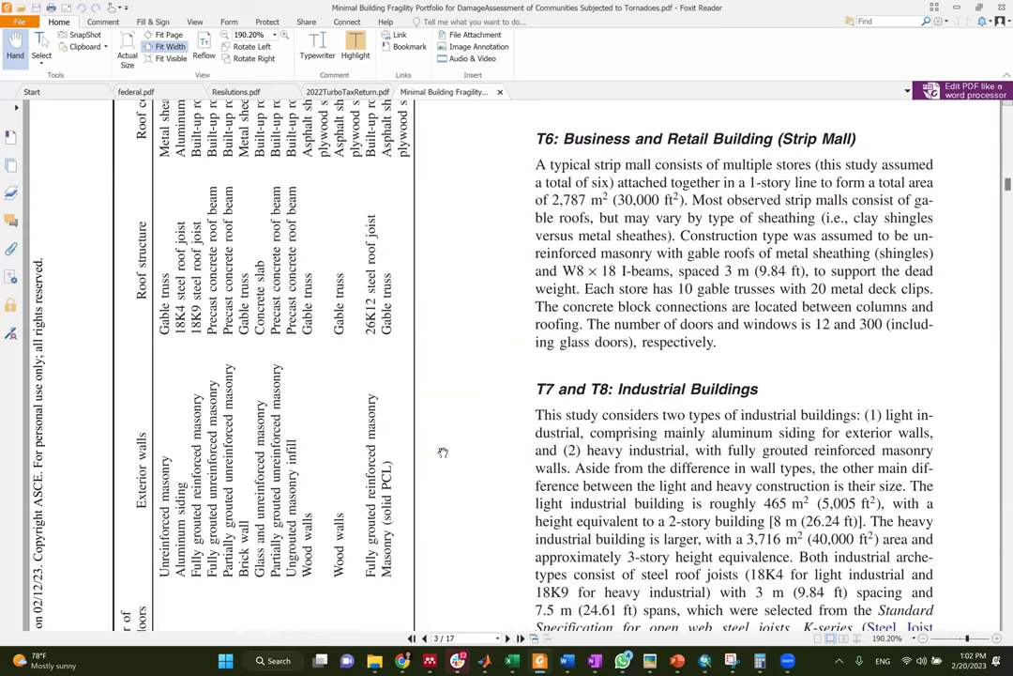
{"action": "scroll", "coordinate": [300, 375], "scroll_direction": "down", "scroll_amount": 8}
{"action": "scroll", "coordinate": [145, 525], "scroll_direction": "down", "scroll_amount": 3}
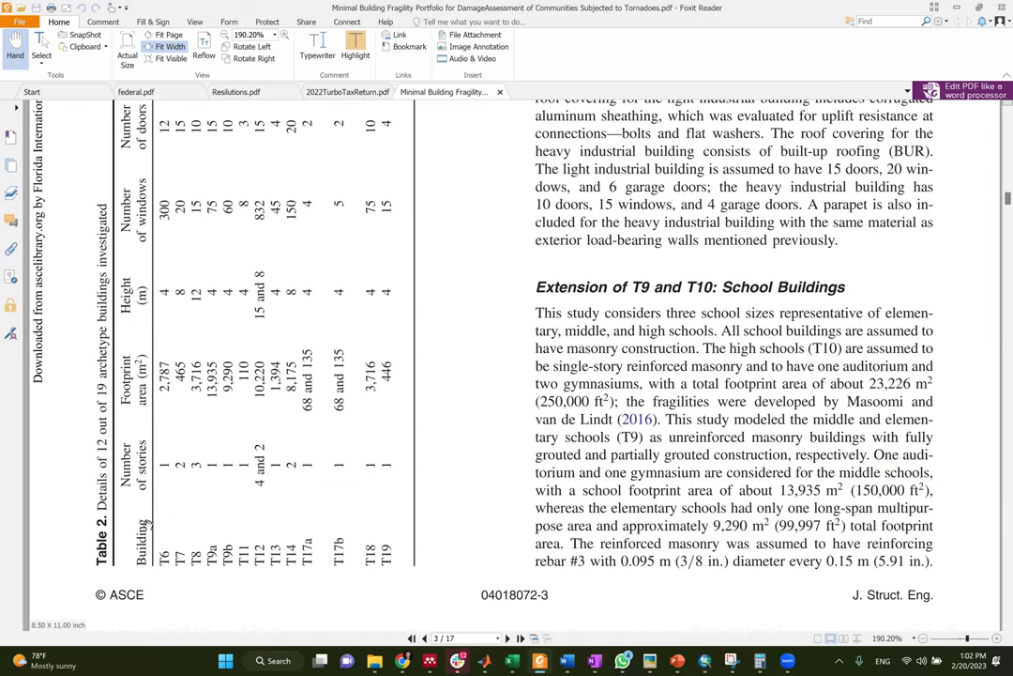
{"action": "left_click", "coordinate": [271, 61]}
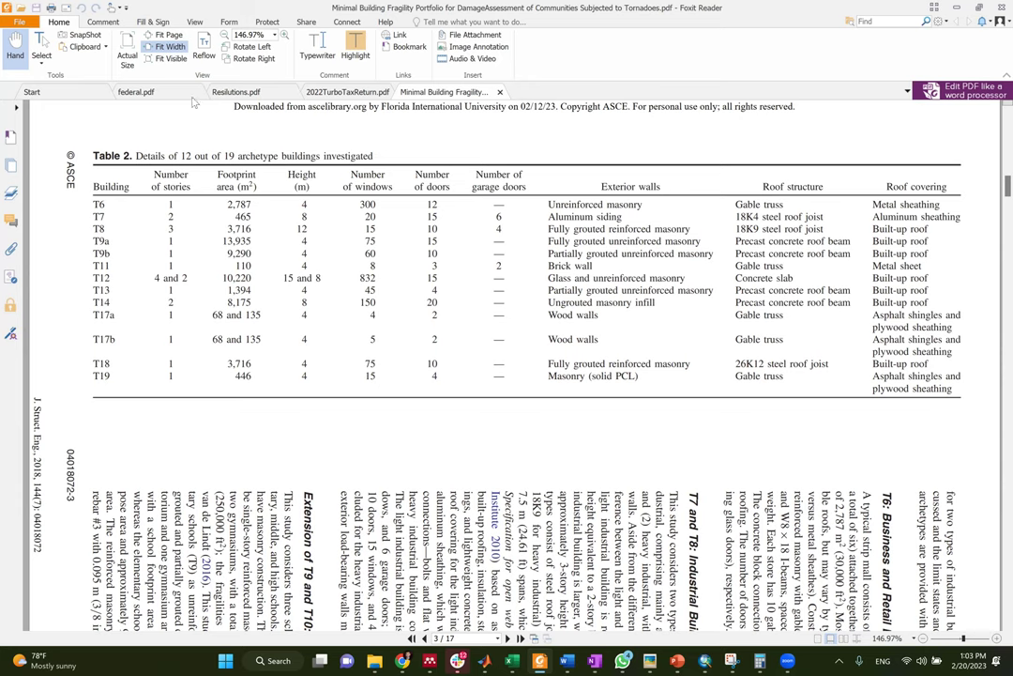
{"action": "left_click", "coordinate": [250, 49]}
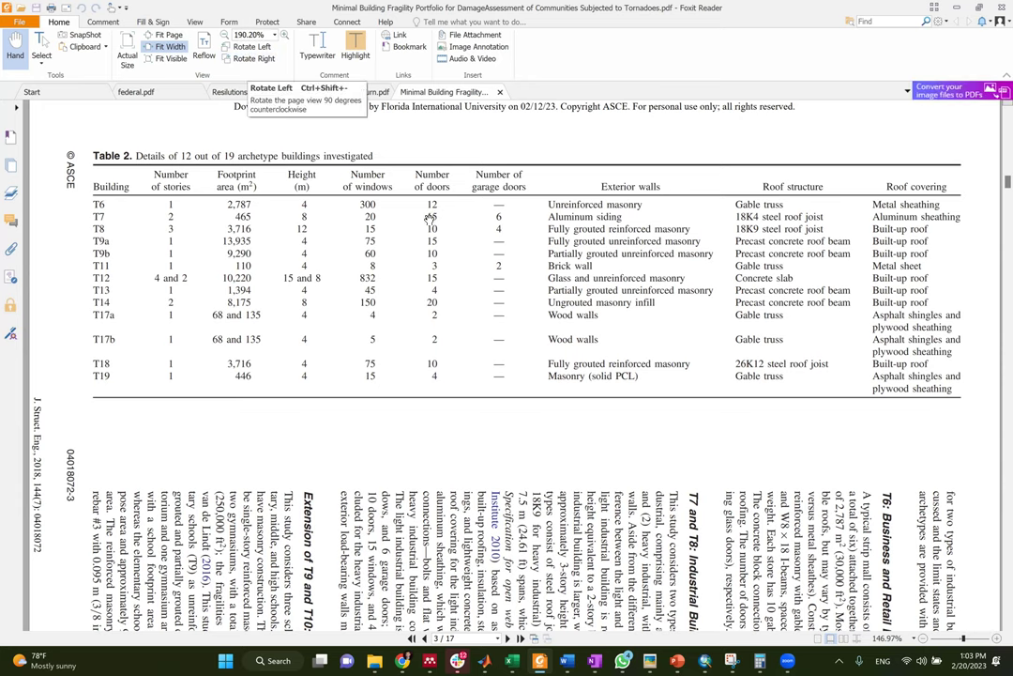
Review the archetype descriptions from the T7 and T8 industrial buildings through the T19 office building.
{"action": "scroll", "coordinate": [516, 234], "scroll_direction": "down", "scroll_amount": 3}
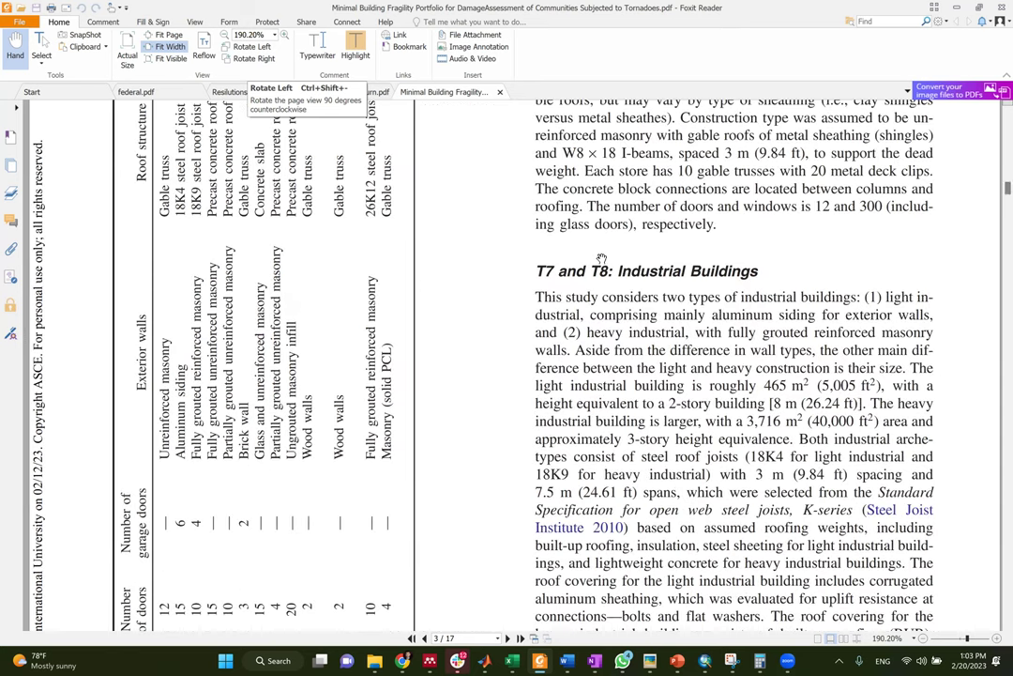
{"action": "scroll", "coordinate": [572, 207], "scroll_direction": "down", "scroll_amount": 4}
{"action": "scroll", "coordinate": [697, 310], "scroll_direction": "up", "scroll_amount": 5}
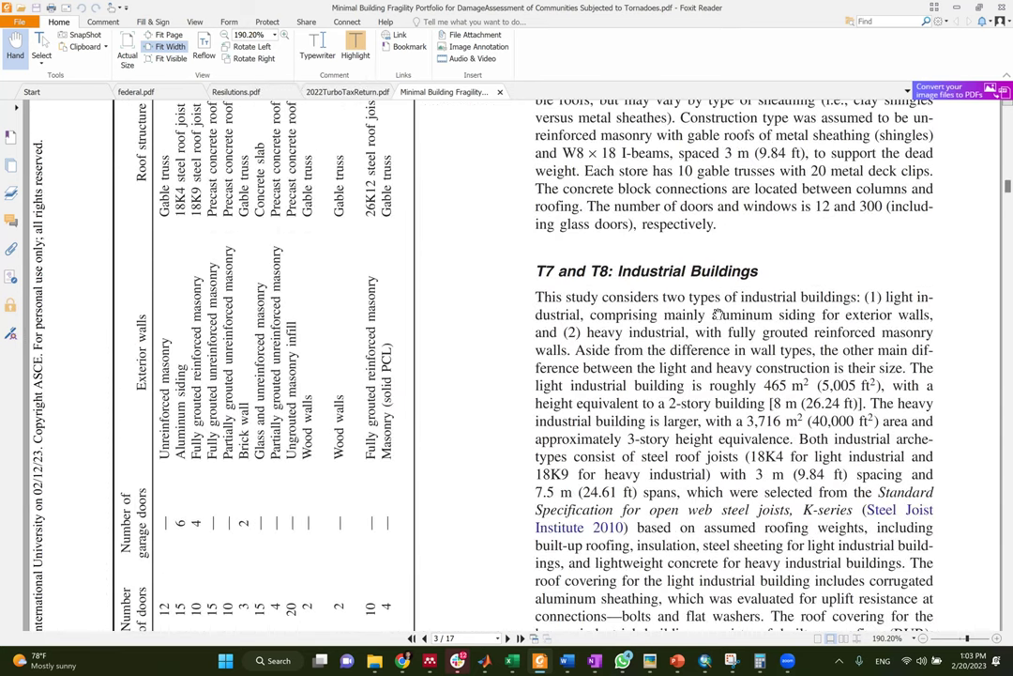
{"action": "scroll", "coordinate": [563, 225], "scroll_direction": "up", "scroll_amount": 1}
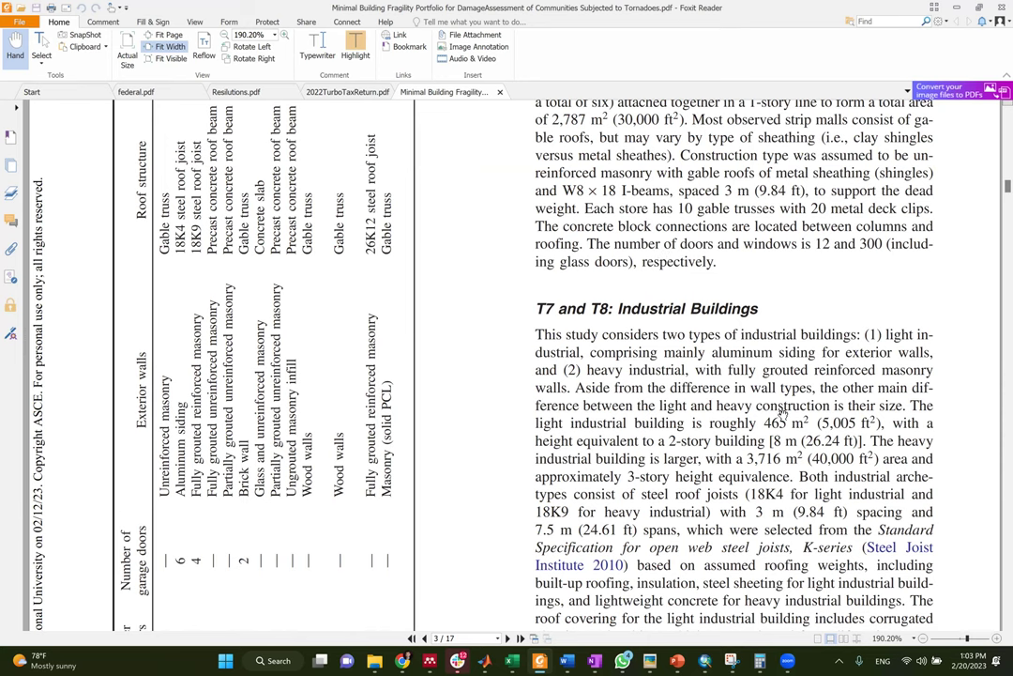
{"action": "scroll", "coordinate": [630, 333], "scroll_direction": "down", "scroll_amount": 5}
{"action": "scroll", "coordinate": [692, 307], "scroll_direction": "down", "scroll_amount": 10}
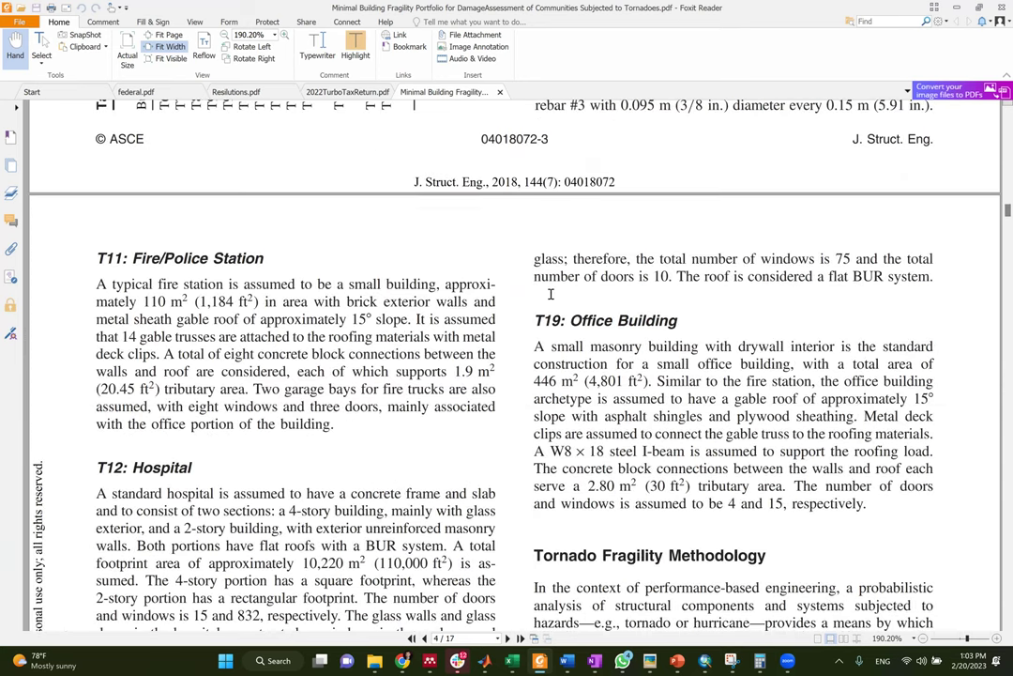
Examine the Tornado Fragility Methodology section, including the limit state function and the lognormal fragility function in Eq. (3).
{"action": "scroll", "coordinate": [467, 248], "scroll_direction": "down", "scroll_amount": 5}
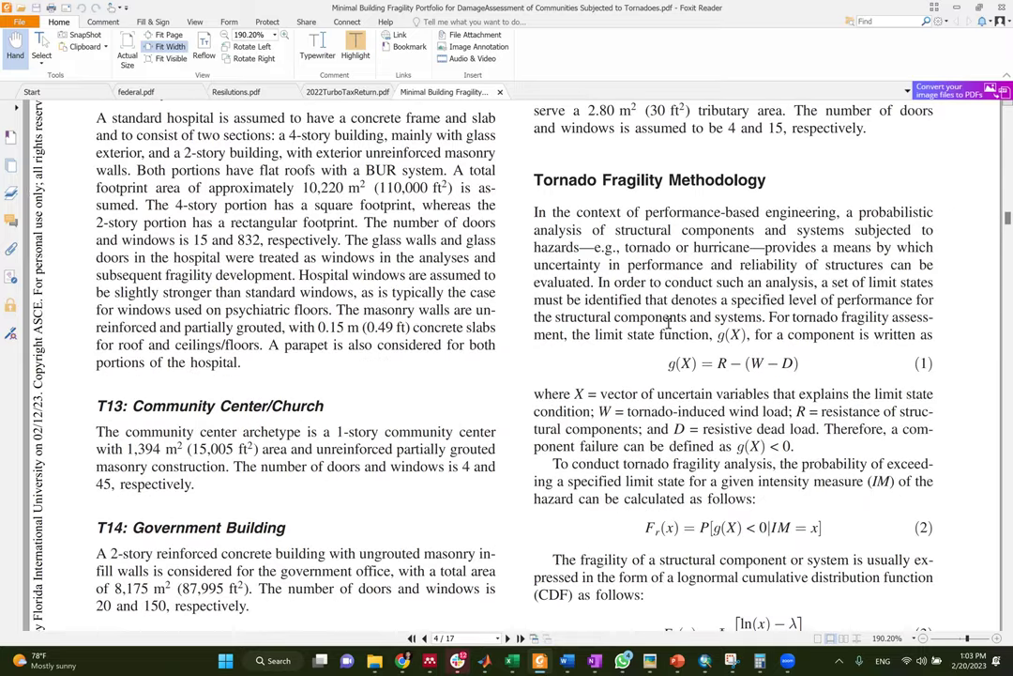
{"action": "scroll", "coordinate": [554, 282], "scroll_direction": "down", "scroll_amount": 3}
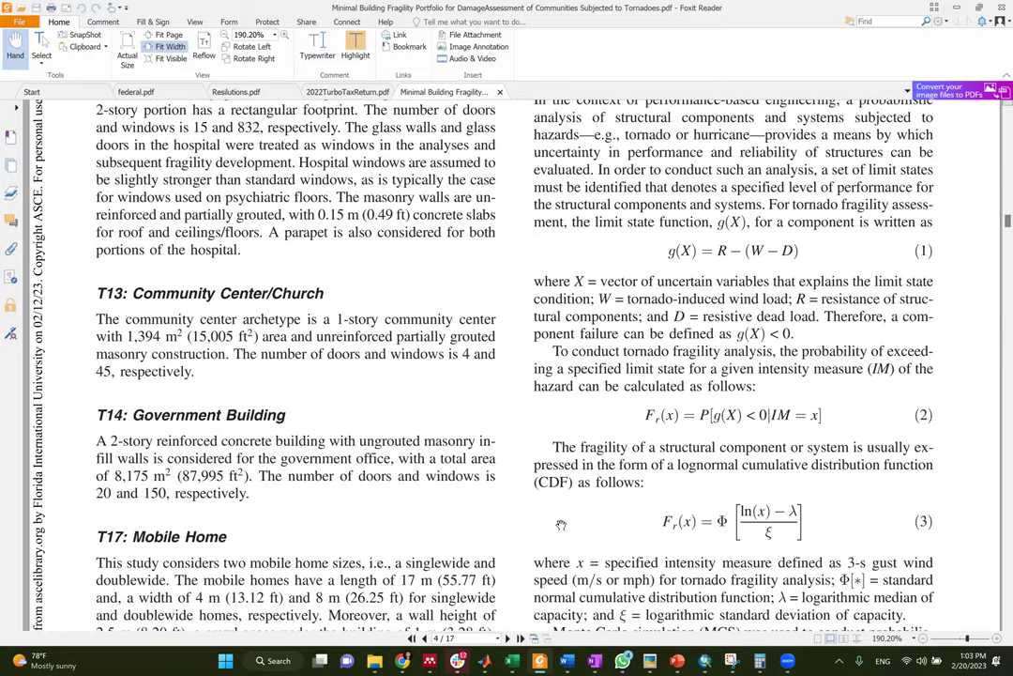
{"action": "scroll", "coordinate": [582, 441], "scroll_direction": "down", "scroll_amount": 2}
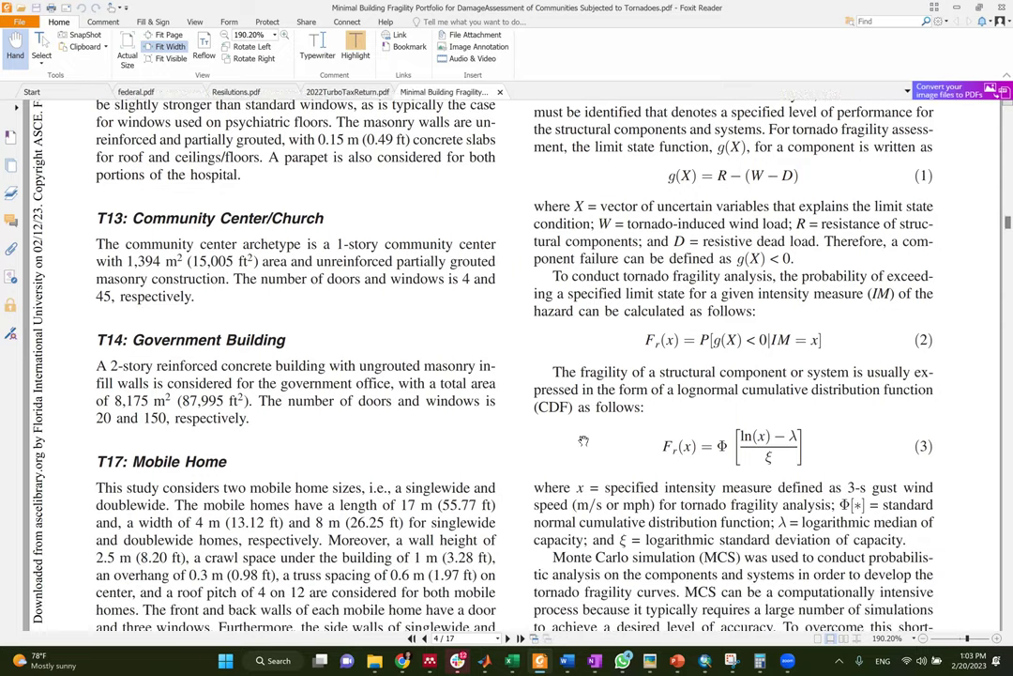
{"action": "scroll", "coordinate": [583, 441], "scroll_direction": "down", "scroll_amount": 2}
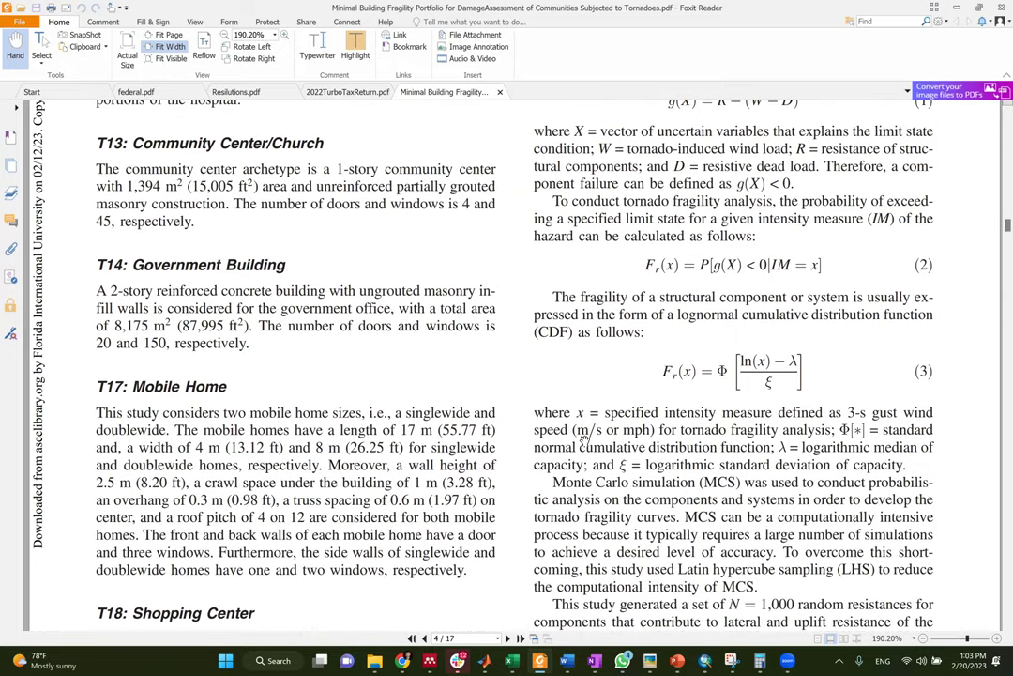
Examine the Fig. 2 fragility flowchart and the wind pressure equations under Tornado Loads on Structural Components.
{"action": "scroll", "coordinate": [298, 287], "scroll_direction": "down", "scroll_amount": 15}
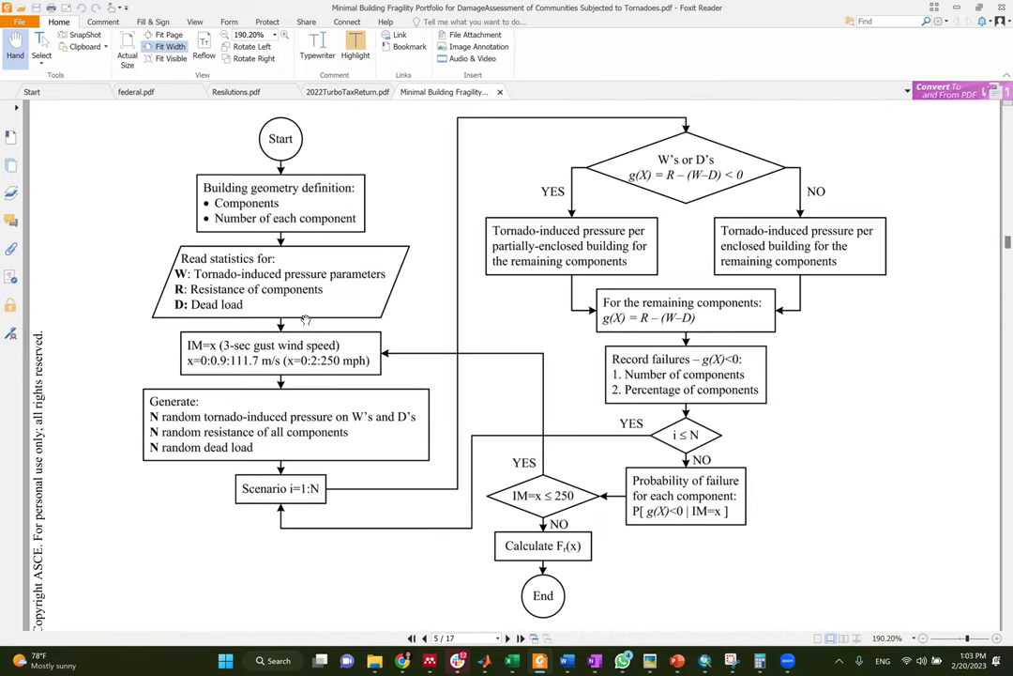
{"action": "scroll", "coordinate": [305, 319], "scroll_direction": "down", "scroll_amount": 10}
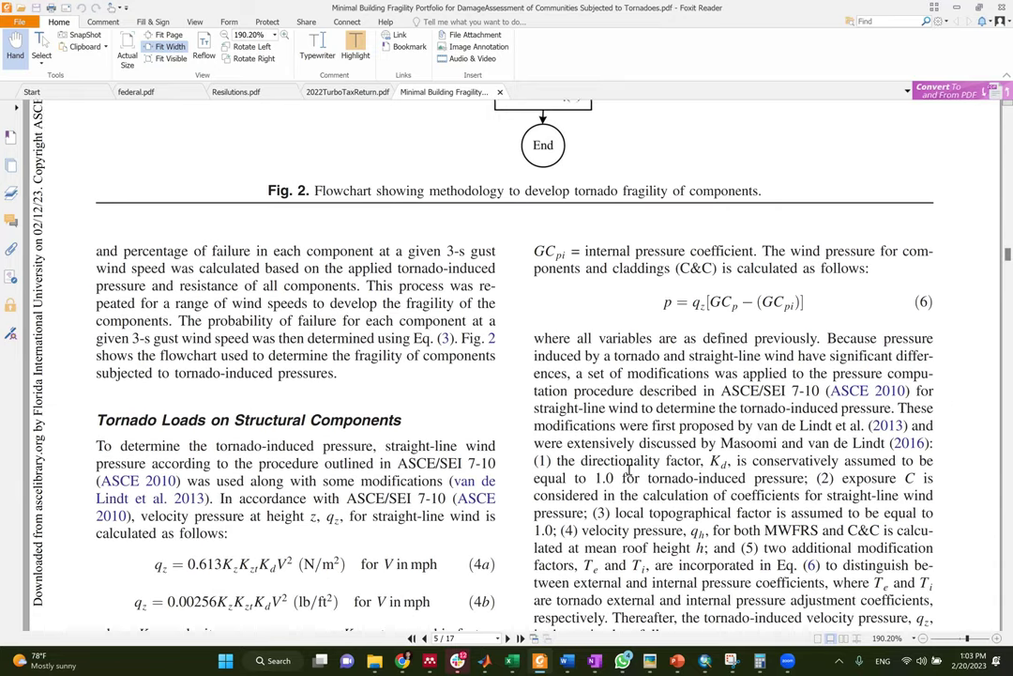
{"action": "scroll", "coordinate": [629, 470], "scroll_direction": "down", "scroll_amount": 2}
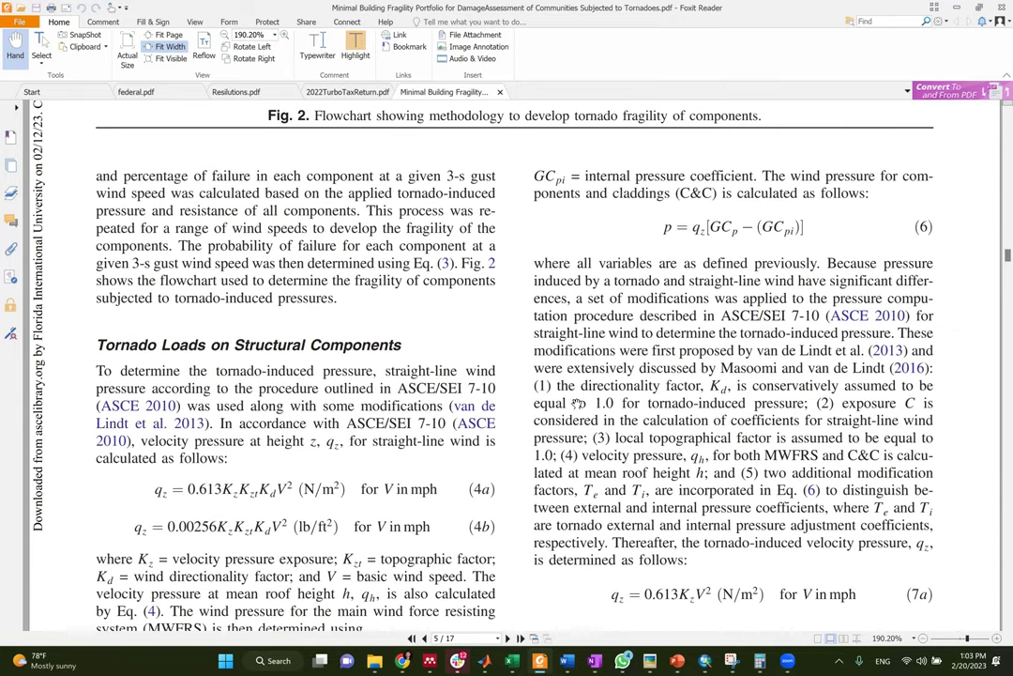
{"action": "scroll", "coordinate": [488, 347], "scroll_direction": "down", "scroll_amount": 4}
{"action": "scroll", "coordinate": [450, 338], "scroll_direction": "down", "scroll_amount": 4}
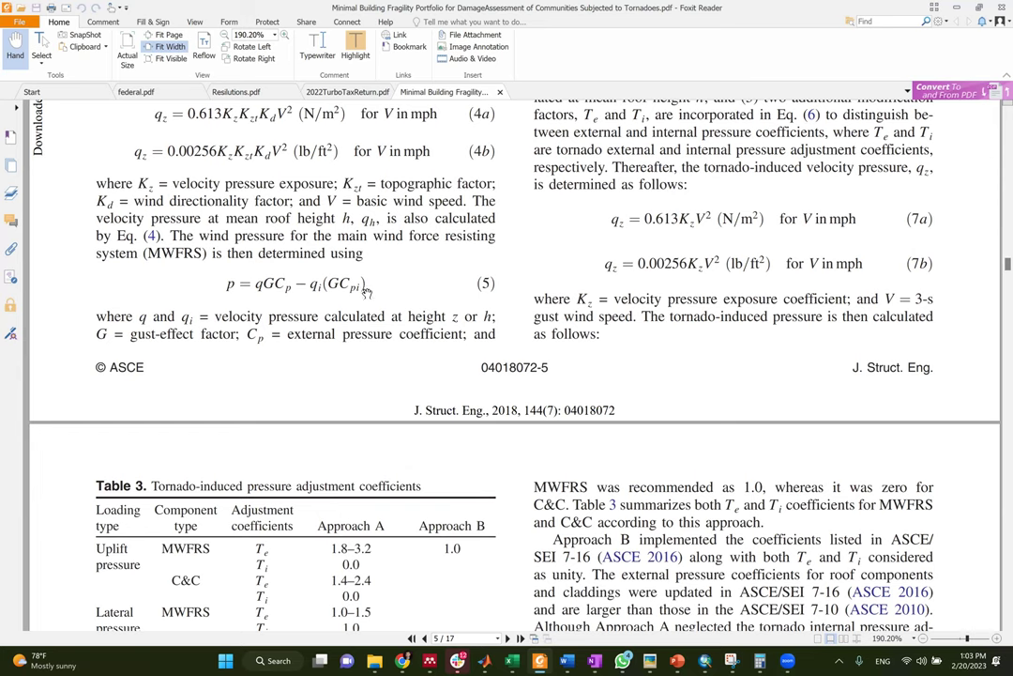
Review the tornado pressure adjustment coefficients in Table 3 and the wind load statistics in Table 4.
{"action": "scroll", "coordinate": [281, 258], "scroll_direction": "down", "scroll_amount": 7}
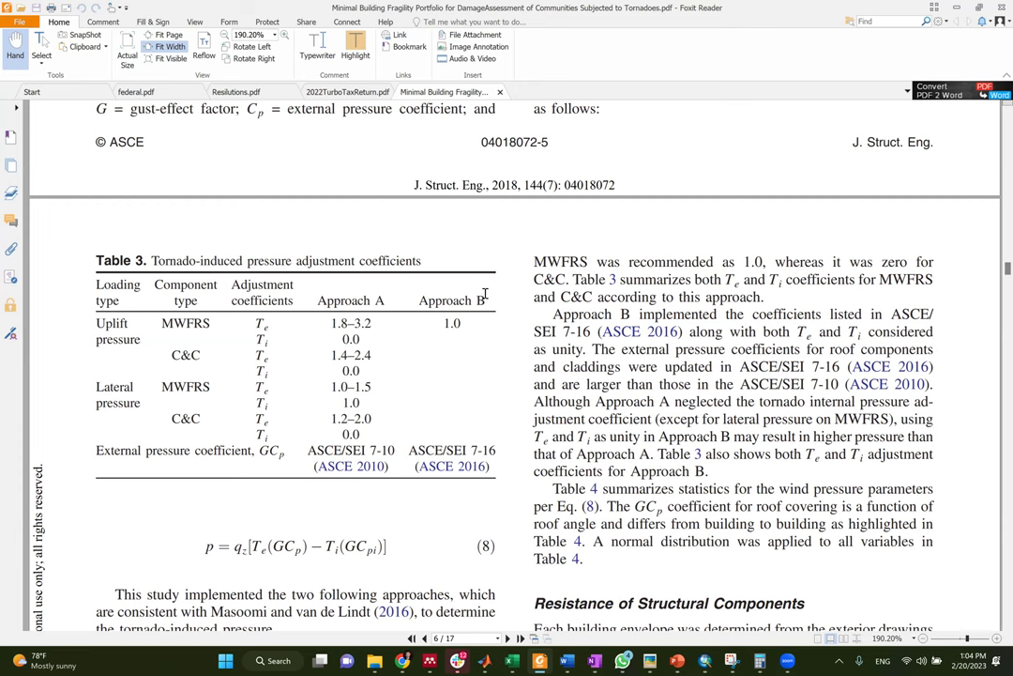
{"action": "scroll", "coordinate": [410, 302], "scroll_direction": "down", "scroll_amount": 1}
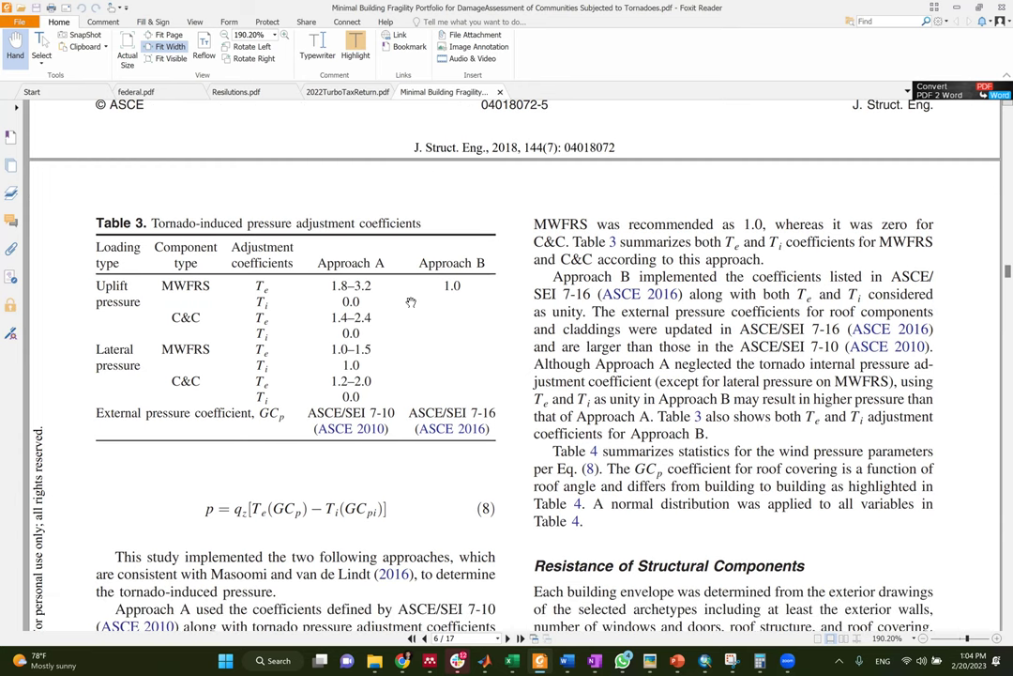
{"action": "scroll", "coordinate": [410, 302], "scroll_direction": "down", "scroll_amount": 4}
{"action": "scroll", "coordinate": [410, 302], "scroll_direction": "down", "scroll_amount": 6}
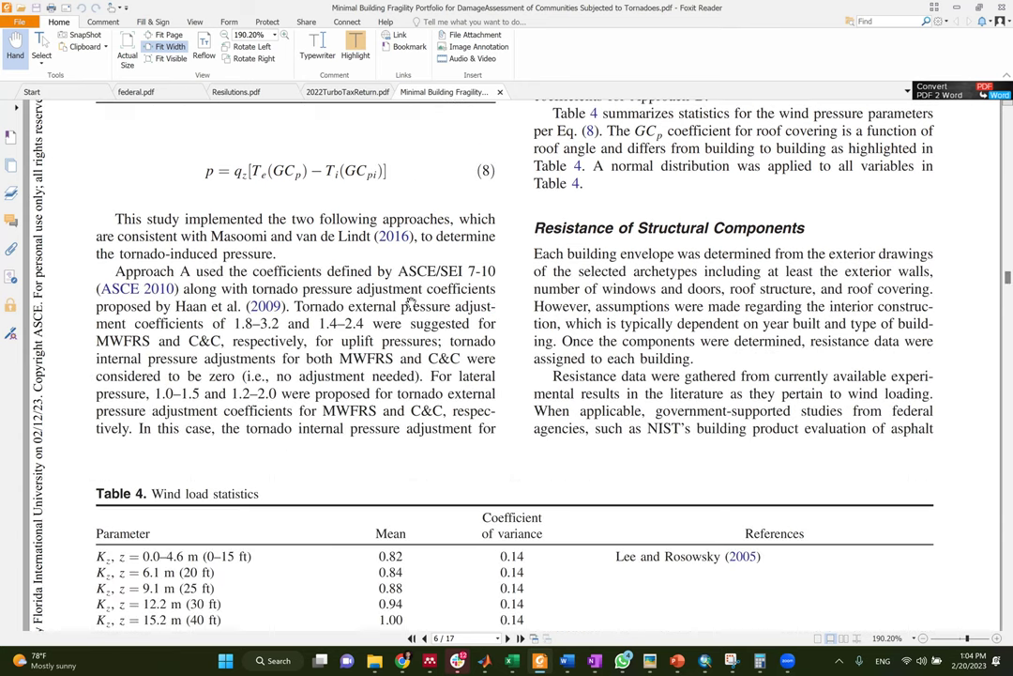
{"action": "scroll", "coordinate": [365, 235], "scroll_direction": "down", "scroll_amount": 1}
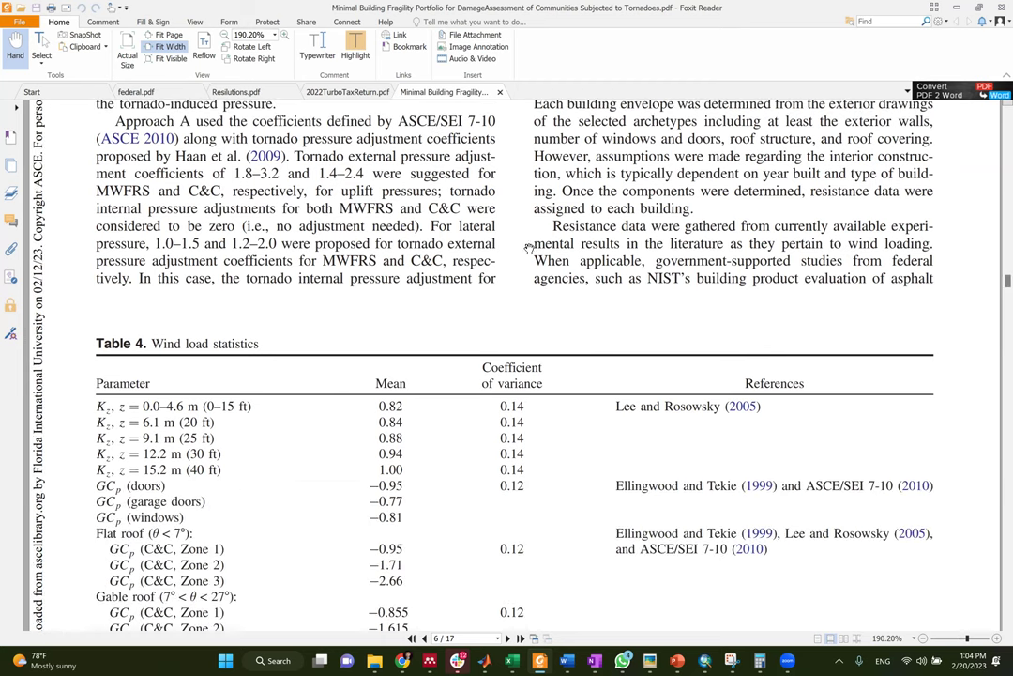
{"action": "scroll", "coordinate": [393, 231], "scroll_direction": "down", "scroll_amount": 3}
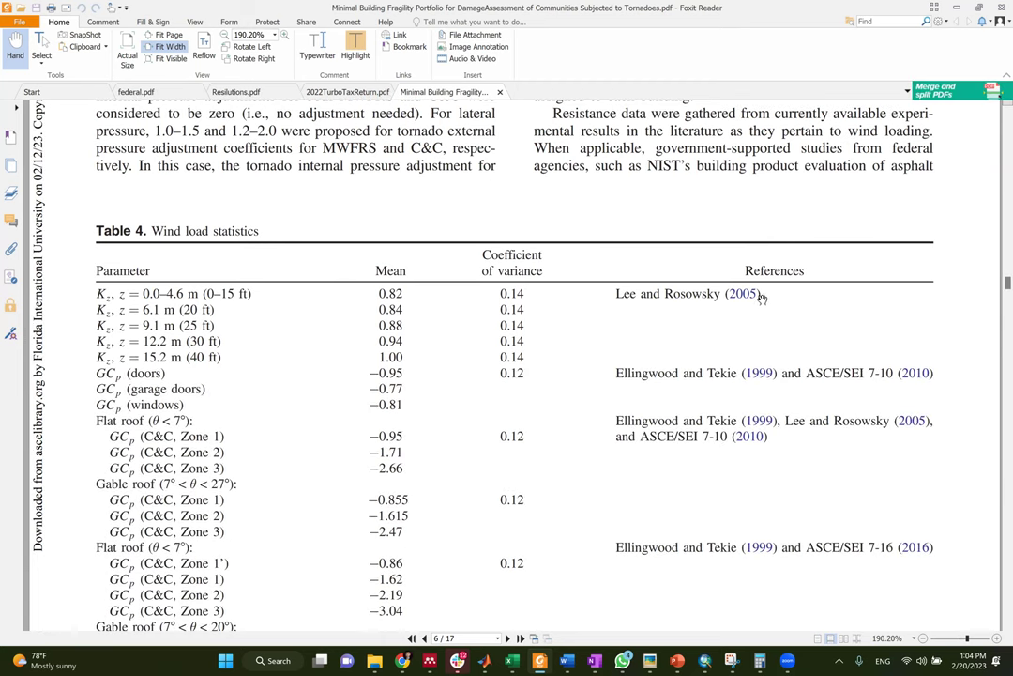
Go back to the velocity pressure equations (7a) and (7b) and compare them with the parameters in Tables 3 and 4.
{"action": "scroll", "coordinate": [648, 258], "scroll_direction": "up", "scroll_amount": 6}
{"action": "scroll", "coordinate": [666, 309], "scroll_direction": "up", "scroll_amount": 10}
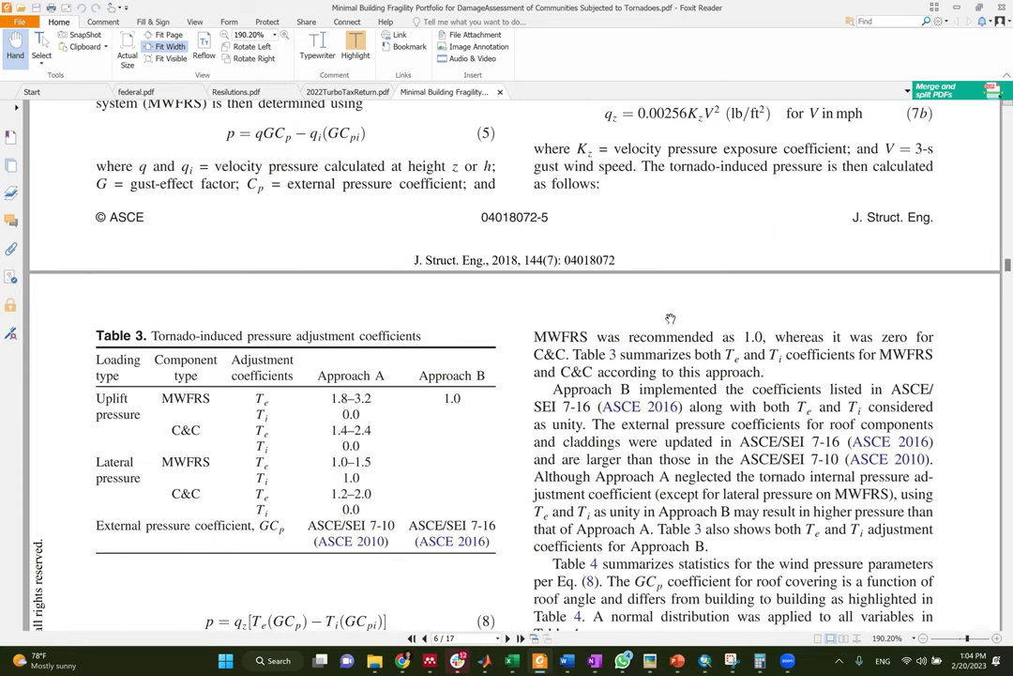
{"action": "scroll", "coordinate": [651, 300], "scroll_direction": "up", "scroll_amount": 6}
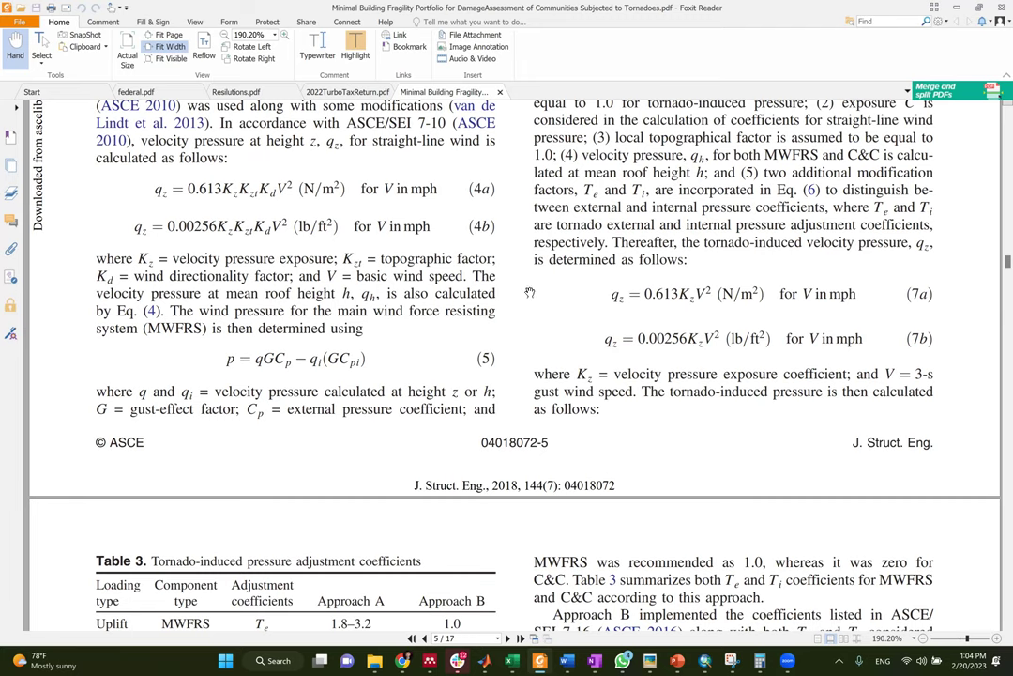
{"action": "scroll", "coordinate": [367, 264], "scroll_direction": "down", "scroll_amount": 10}
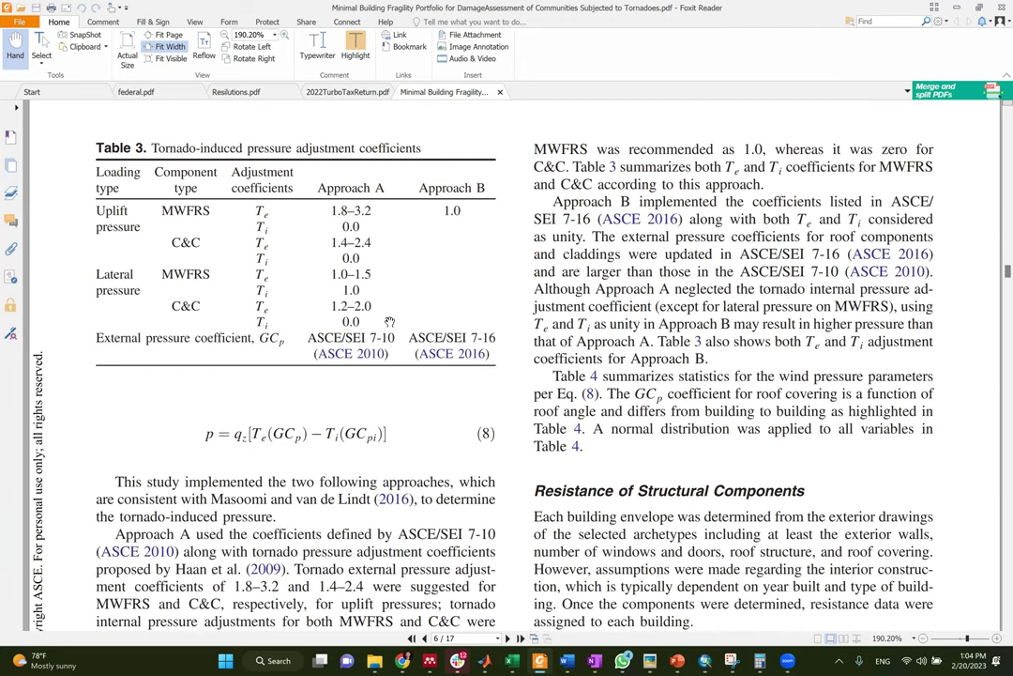
{"action": "scroll", "coordinate": [413, 337], "scroll_direction": "down", "scroll_amount": 13}
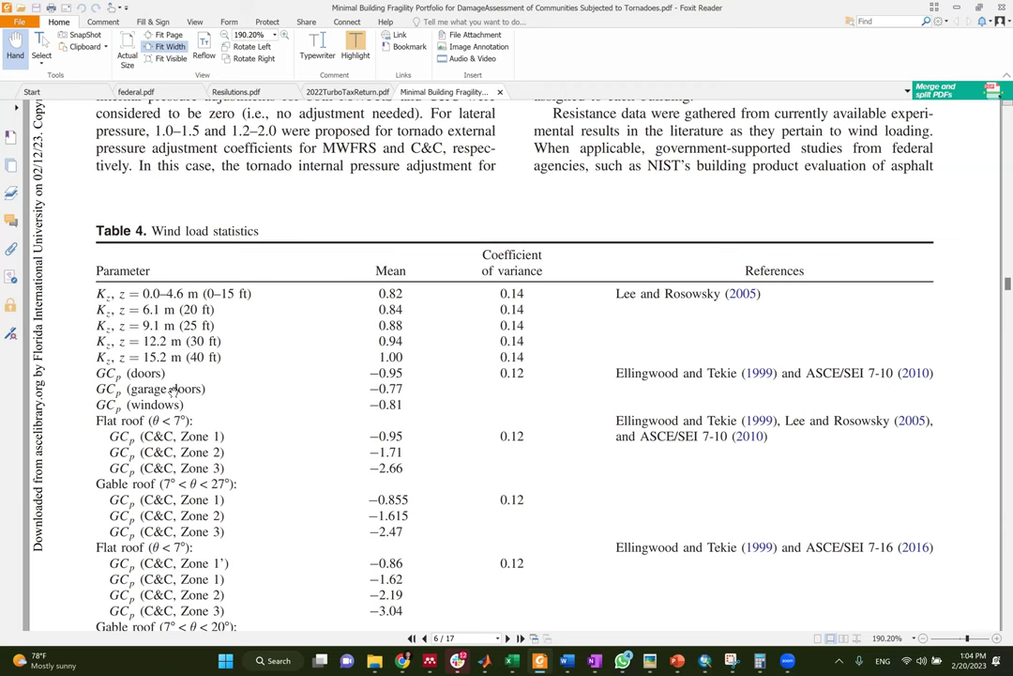
Review the rest of Table 4, the component resistance statistics in Table 5 and the light industrial damage states in Table 7.
{"action": "scroll", "coordinate": [167, 359], "scroll_direction": "down", "scroll_amount": 3}
{"action": "scroll", "coordinate": [167, 359], "scroll_direction": "down", "scroll_amount": 6}
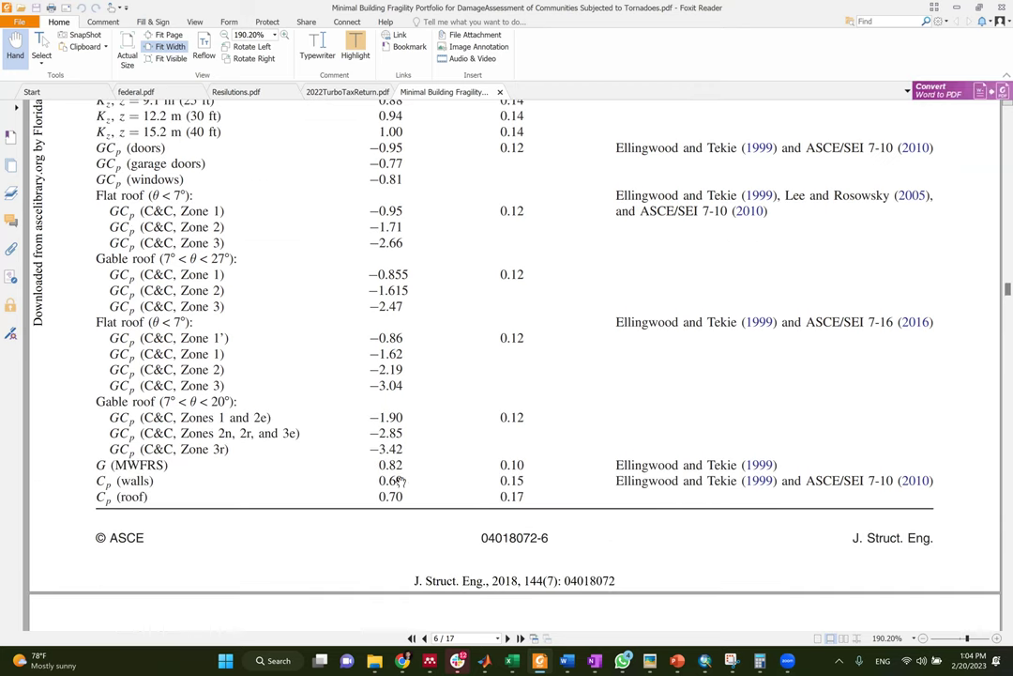
{"action": "scroll", "coordinate": [452, 398], "scroll_direction": "down", "scroll_amount": 10}
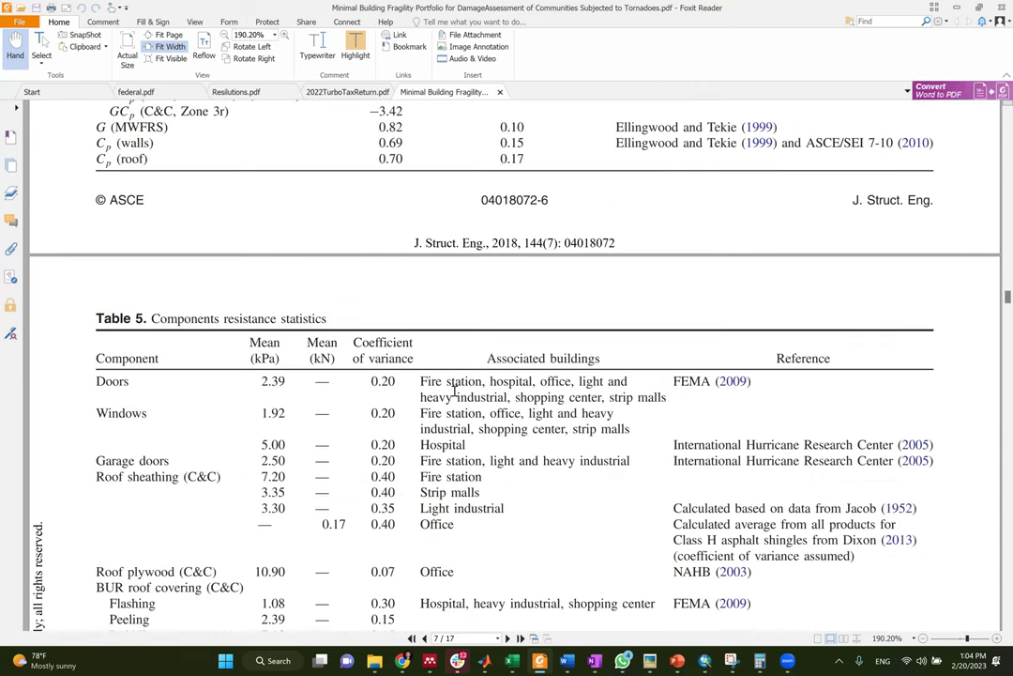
{"action": "scroll", "coordinate": [448, 402], "scroll_direction": "down", "scroll_amount": 2}
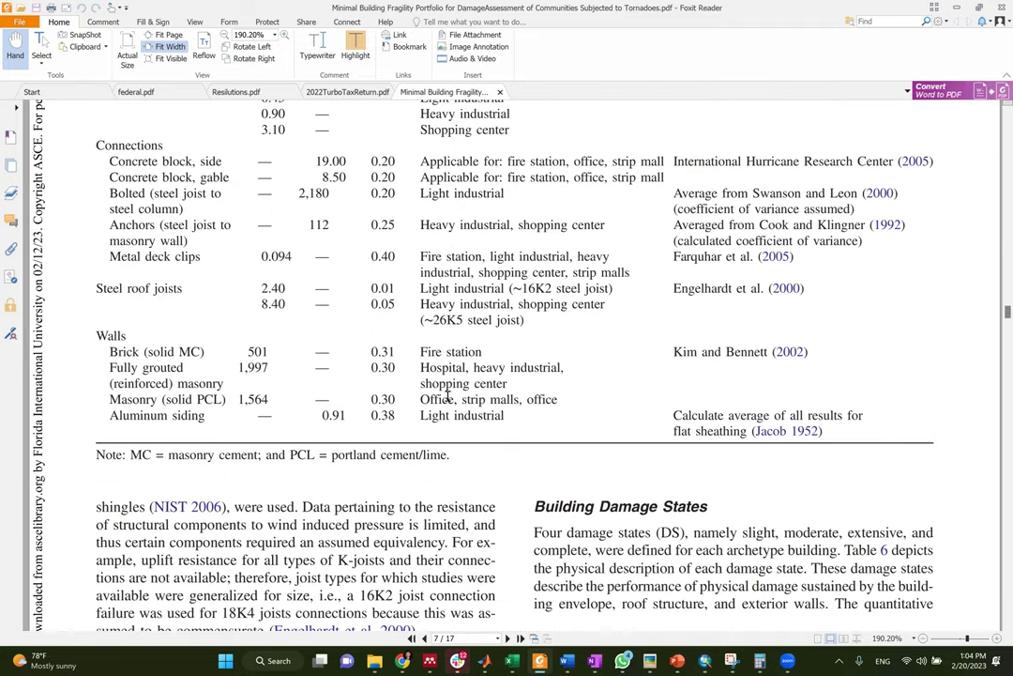
{"action": "scroll", "coordinate": [376, 334], "scroll_direction": "down", "scroll_amount": 6}
{"action": "scroll", "coordinate": [420, 355], "scroll_direction": "down", "scroll_amount": 10}
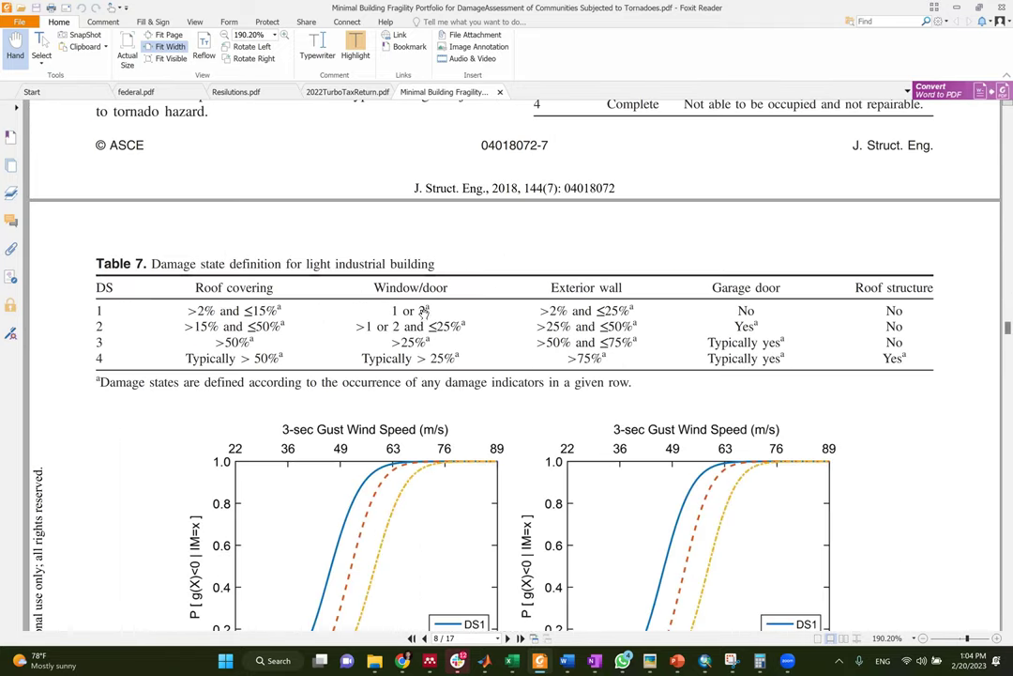
Examine the component fragility curves for the light industrial building, from doors and windows in Fig. 3 to exterior sheathing in Fig. 6.
{"action": "scroll", "coordinate": [330, 285], "scroll_direction": "down", "scroll_amount": 1}
{"action": "scroll", "coordinate": [356, 310], "scroll_direction": "down", "scroll_amount": 6}
{"action": "scroll", "coordinate": [383, 328], "scroll_direction": "down", "scroll_amount": 3}
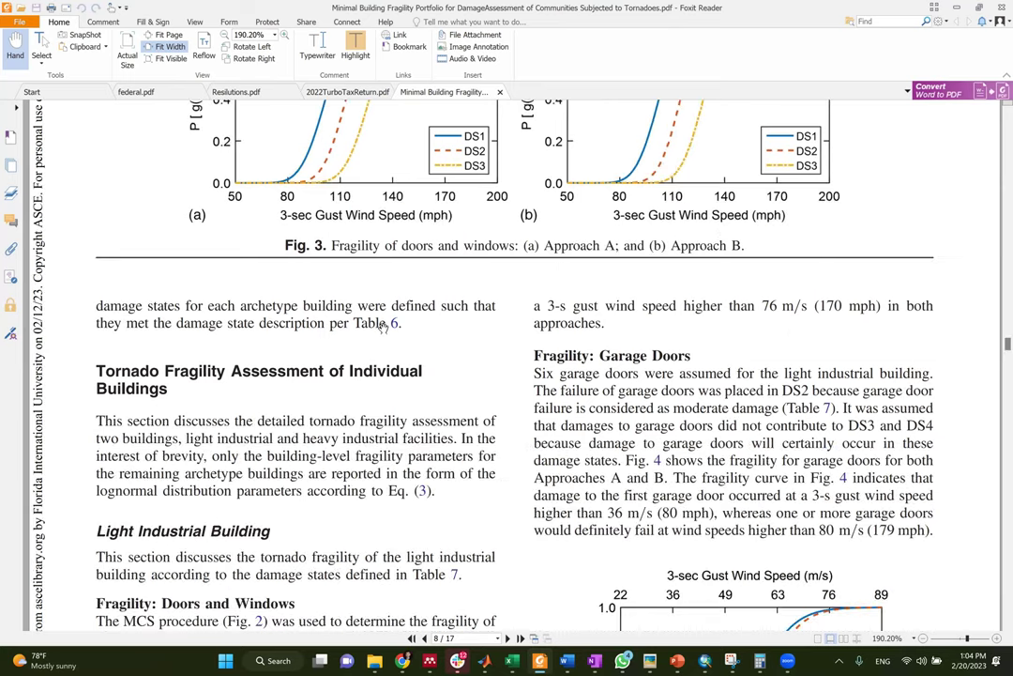
{"action": "scroll", "coordinate": [382, 324], "scroll_direction": "down", "scroll_amount": 12}
{"action": "scroll", "coordinate": [382, 323], "scroll_direction": "down", "scroll_amount": 10}
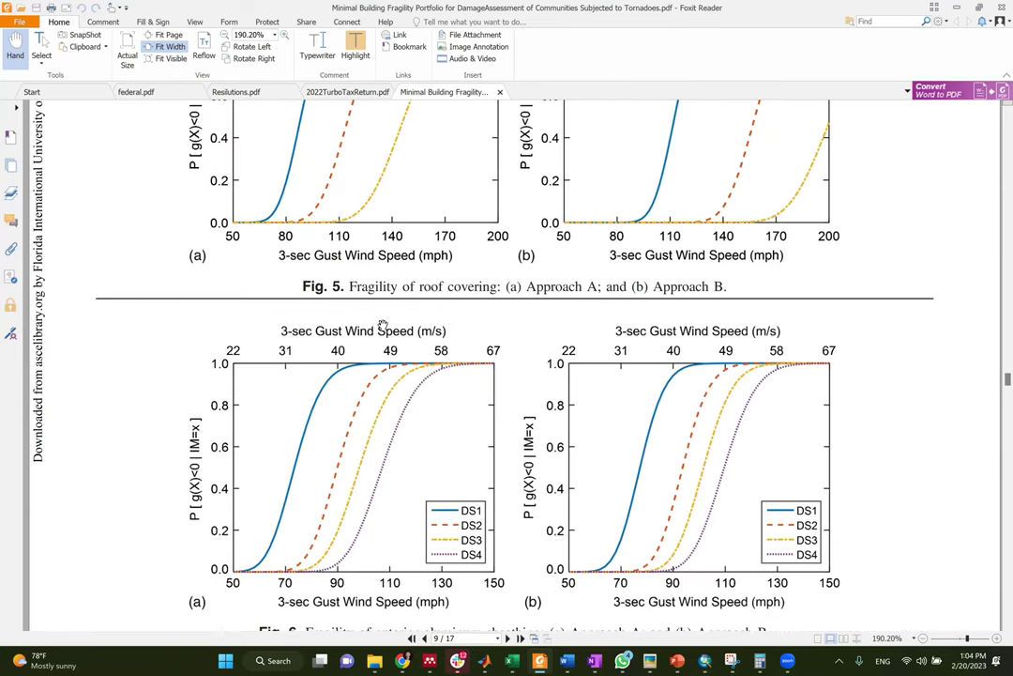
Review the heavy industrial building's component fragility parameters in Table 9, its curves in Fig. 9 and the building-level parameters in Table 10.
{"action": "scroll", "coordinate": [383, 326], "scroll_direction": "down", "scroll_amount": 10}
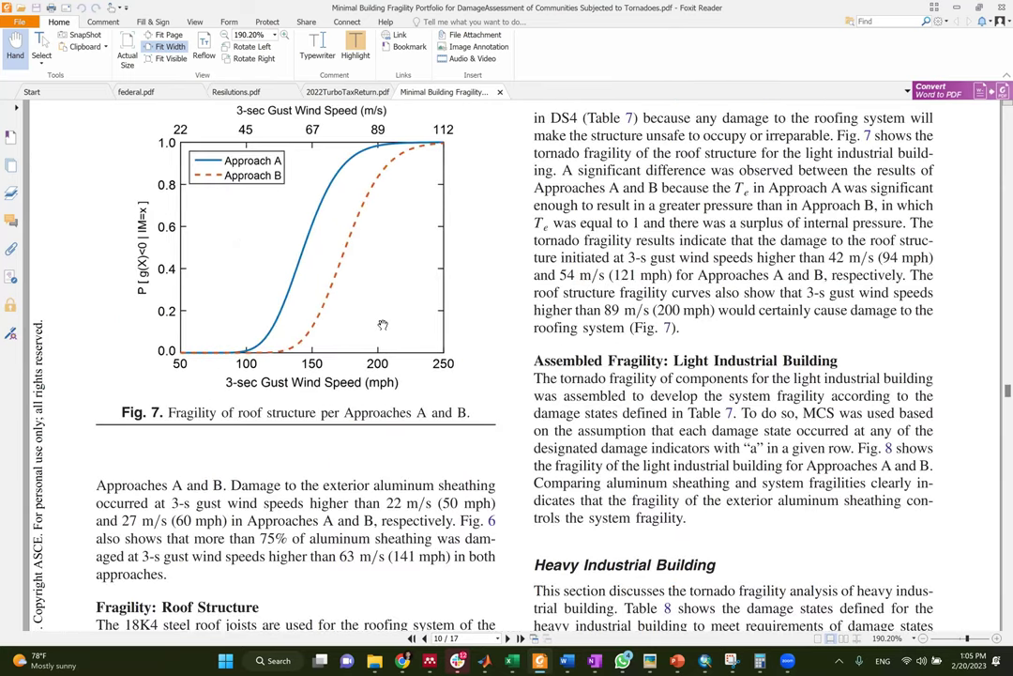
{"action": "scroll", "coordinate": [383, 324], "scroll_direction": "down", "scroll_amount": 14}
{"action": "scroll", "coordinate": [383, 322], "scroll_direction": "up", "scroll_amount": 3}
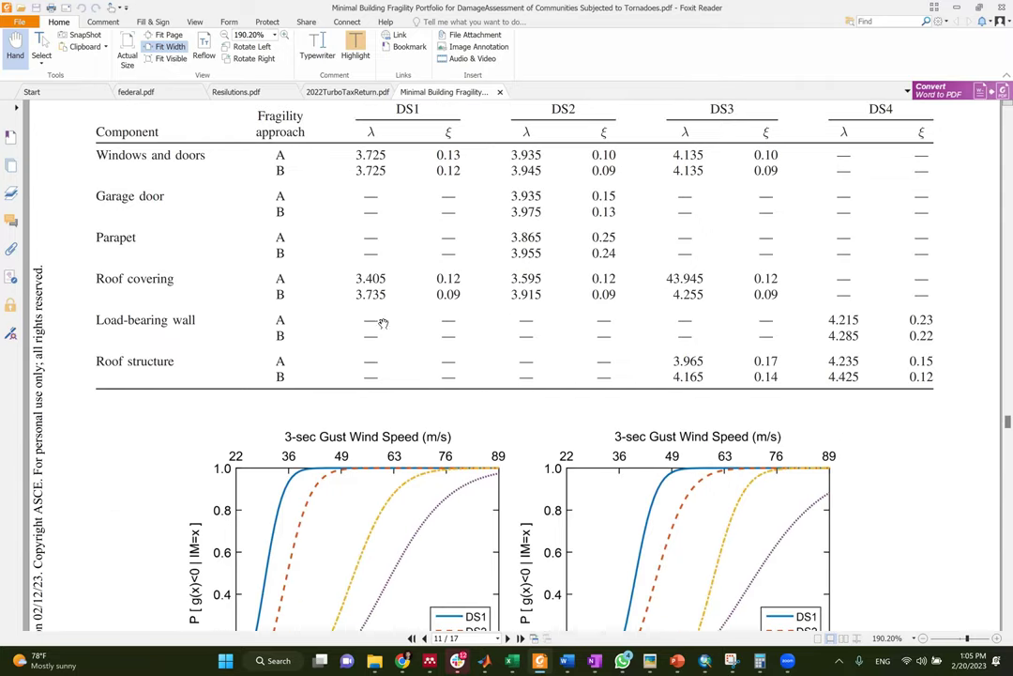
{"action": "scroll", "coordinate": [382, 322], "scroll_direction": "up", "scroll_amount": 2}
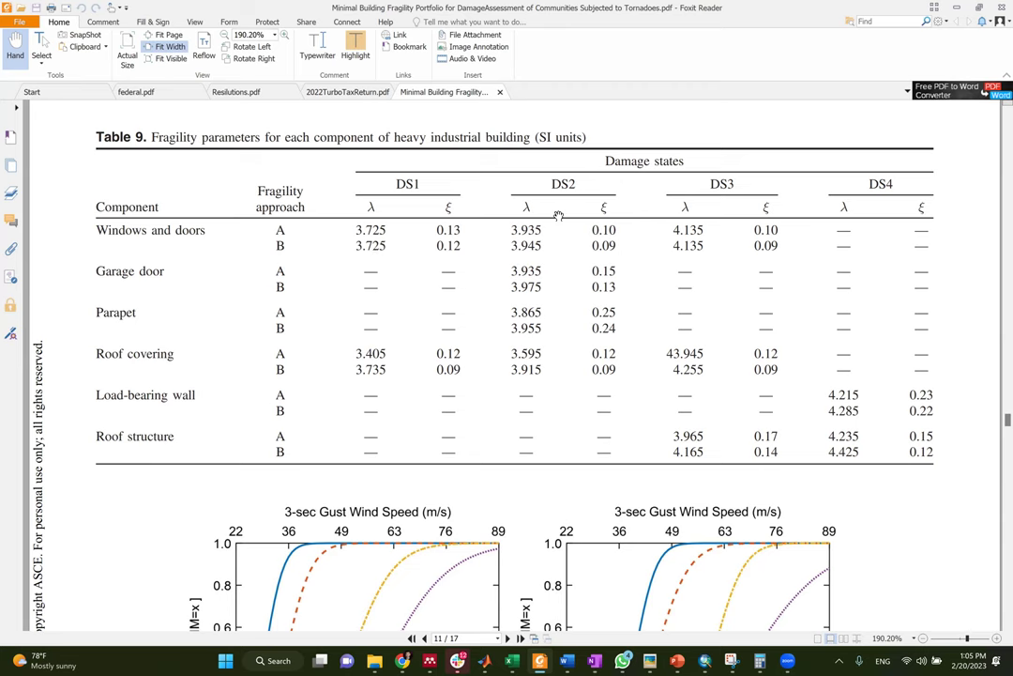
{"action": "scroll", "coordinate": [480, 294], "scroll_direction": "down", "scroll_amount": 5}
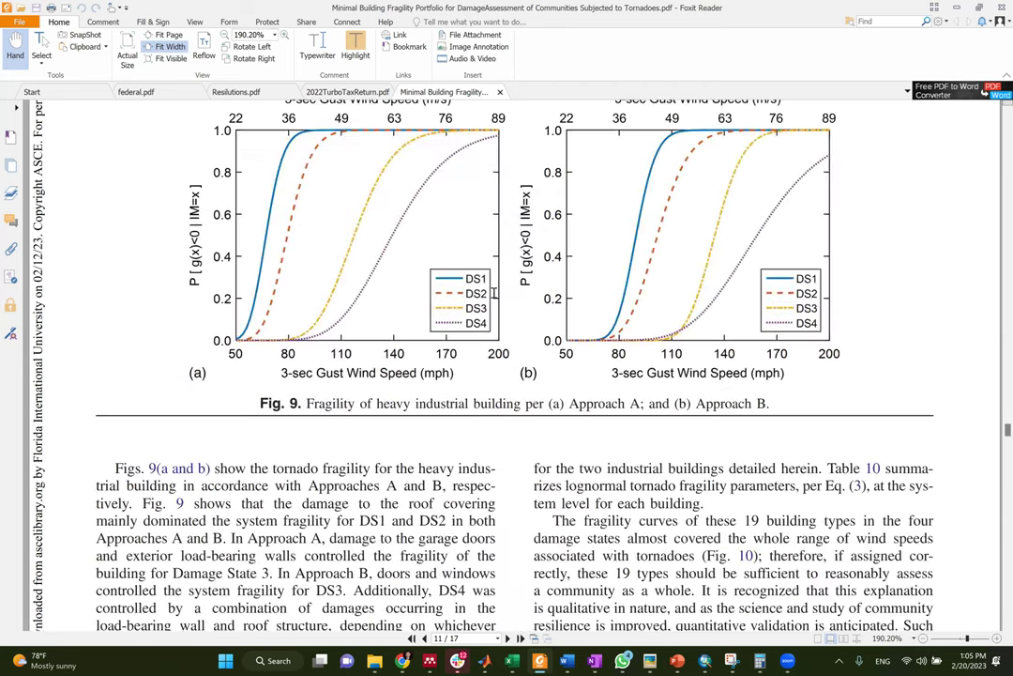
{"action": "scroll", "coordinate": [492, 294], "scroll_direction": "down", "scroll_amount": 10}
{"action": "scroll", "coordinate": [493, 298], "scroll_direction": "up", "scroll_amount": 5}
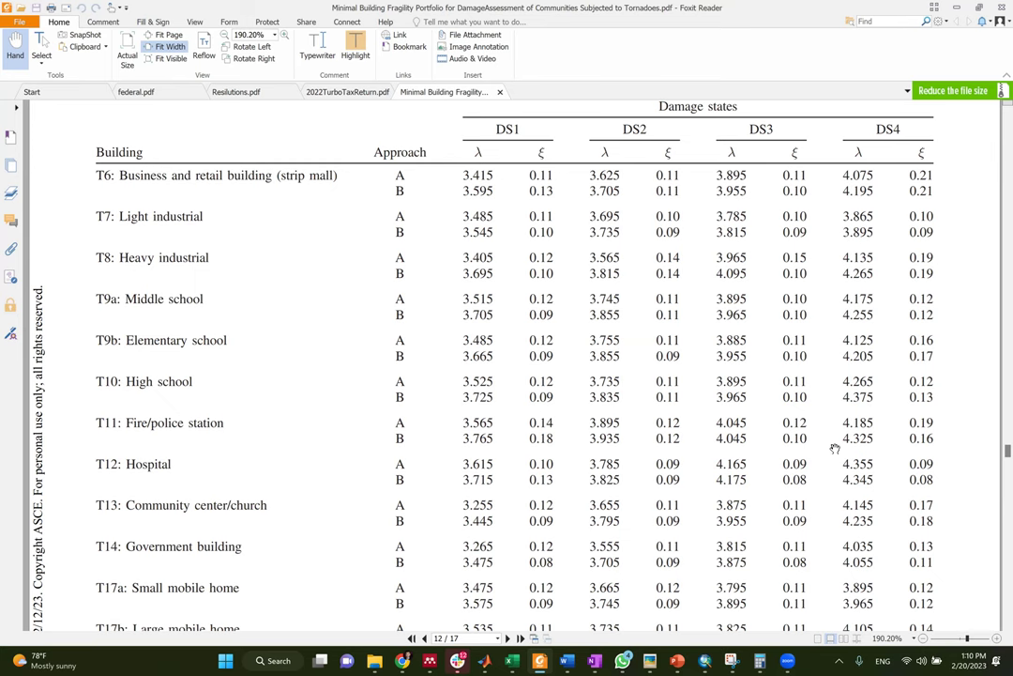
Go back to the light industrial fragility curves in Fig. 8 and examine the heavy industrial damage state definitions in Table 8.
{"action": "scroll", "coordinate": [638, 326], "scroll_direction": "up", "scroll_amount": 10}
{"action": "scroll", "coordinate": [731, 372], "scroll_direction": "up", "scroll_amount": 10}
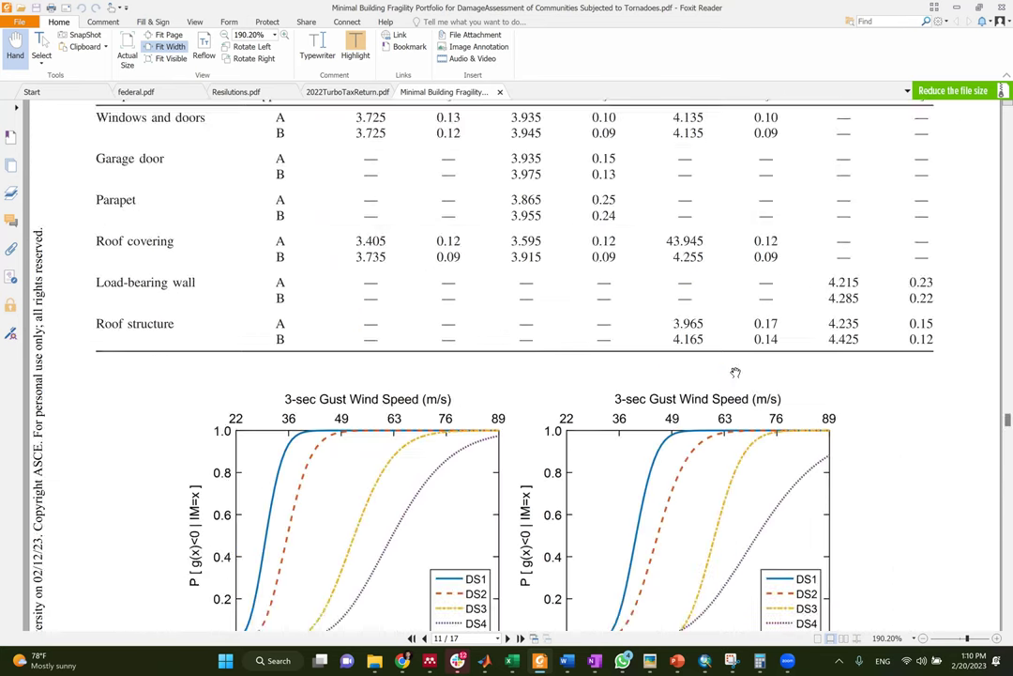
{"action": "scroll", "coordinate": [694, 368], "scroll_direction": "up", "scroll_amount": 5}
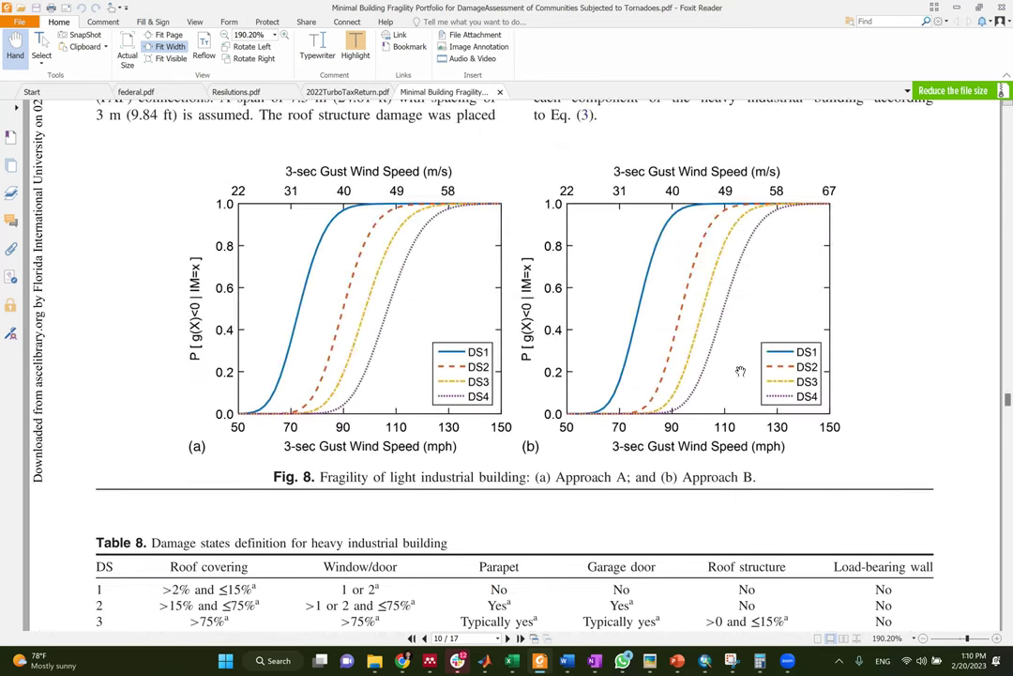
{"action": "scroll", "coordinate": [520, 573], "scroll_direction": "down", "scroll_amount": 4}
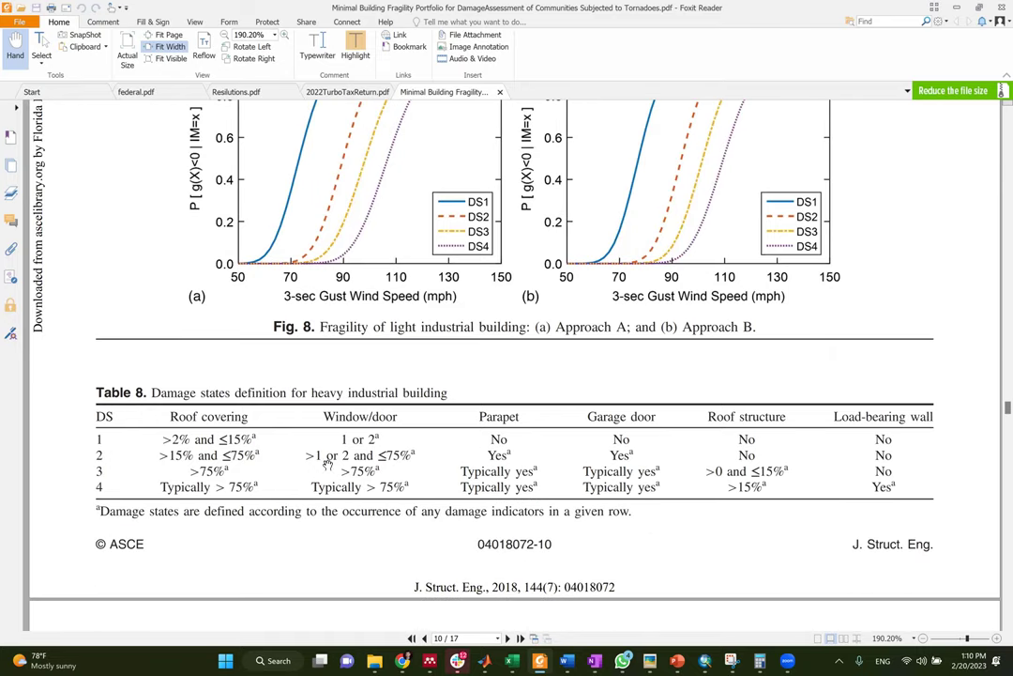